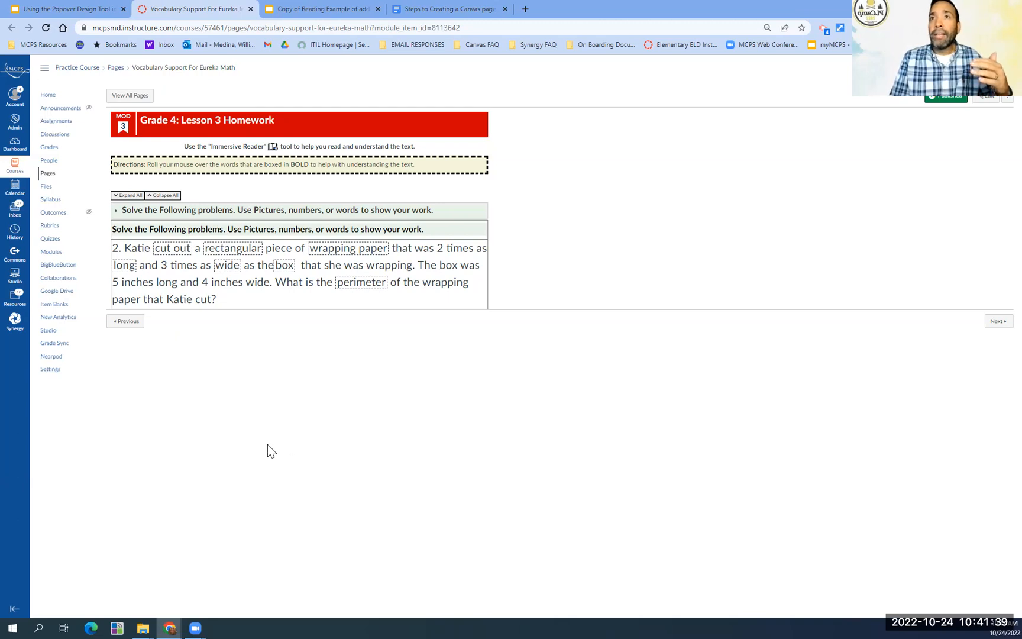
- Preview the popover images on the boxed vocabulary words in the homework problem, including cut out, rectangular, wrapping paper, long, box and perimeter
mouse_move(166, 255)
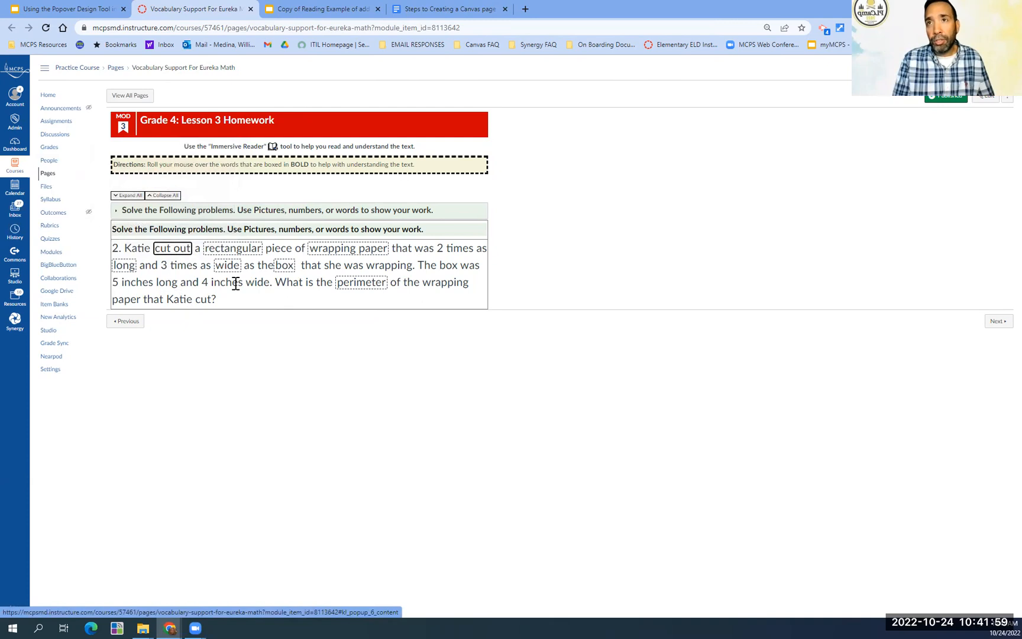
mouse_move(240, 260)
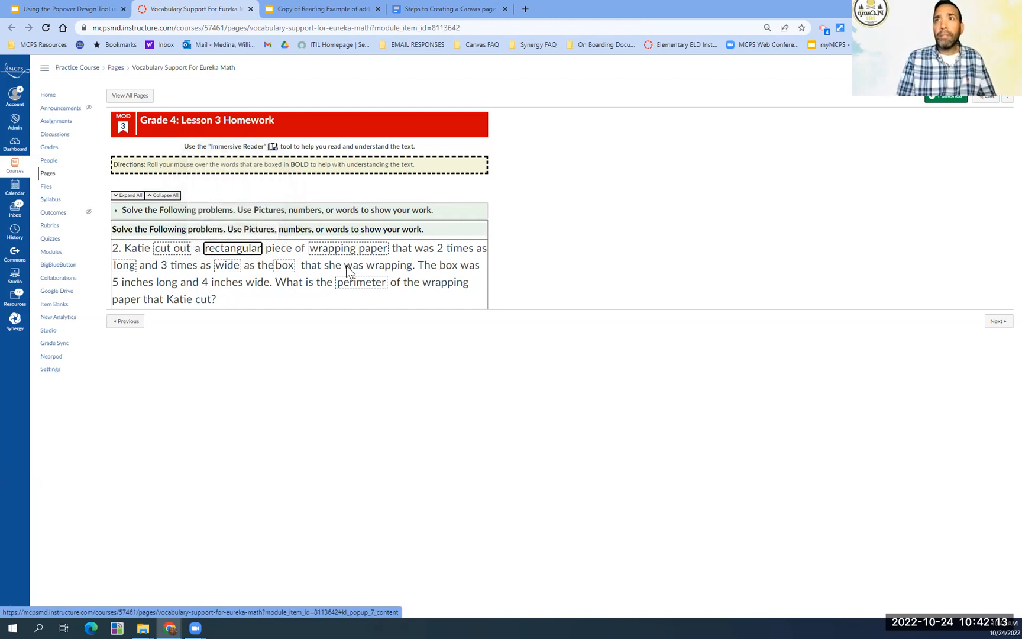
mouse_move(333, 254)
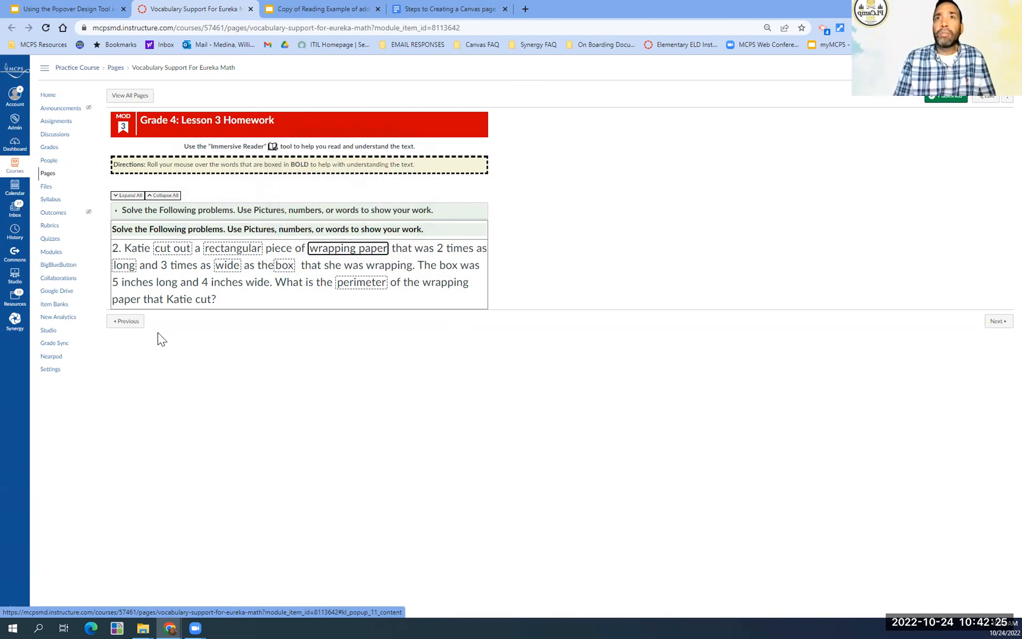
mouse_move(125, 268)
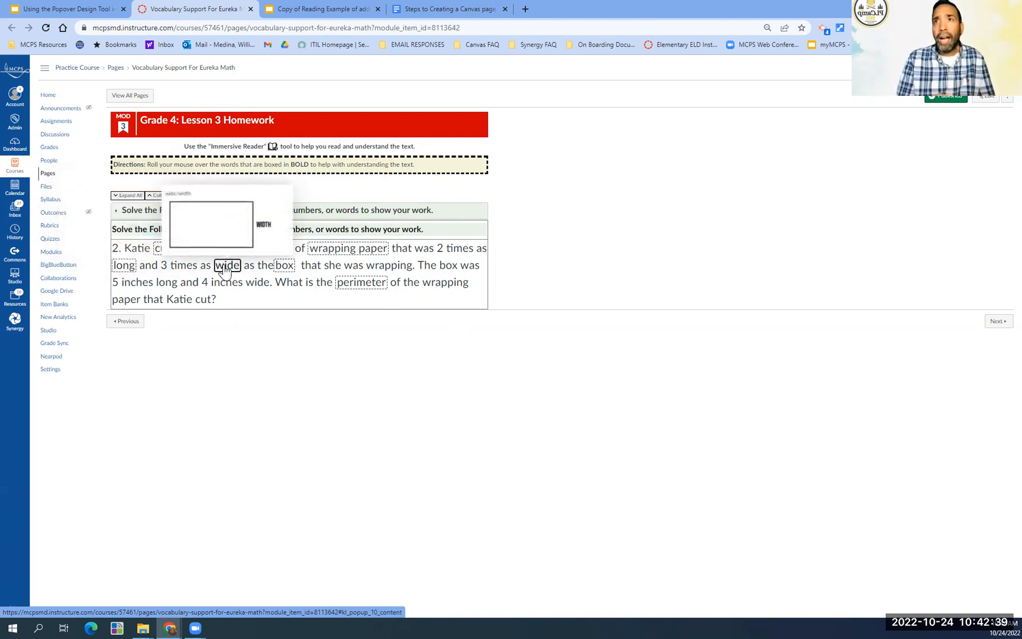
mouse_move(285, 269)
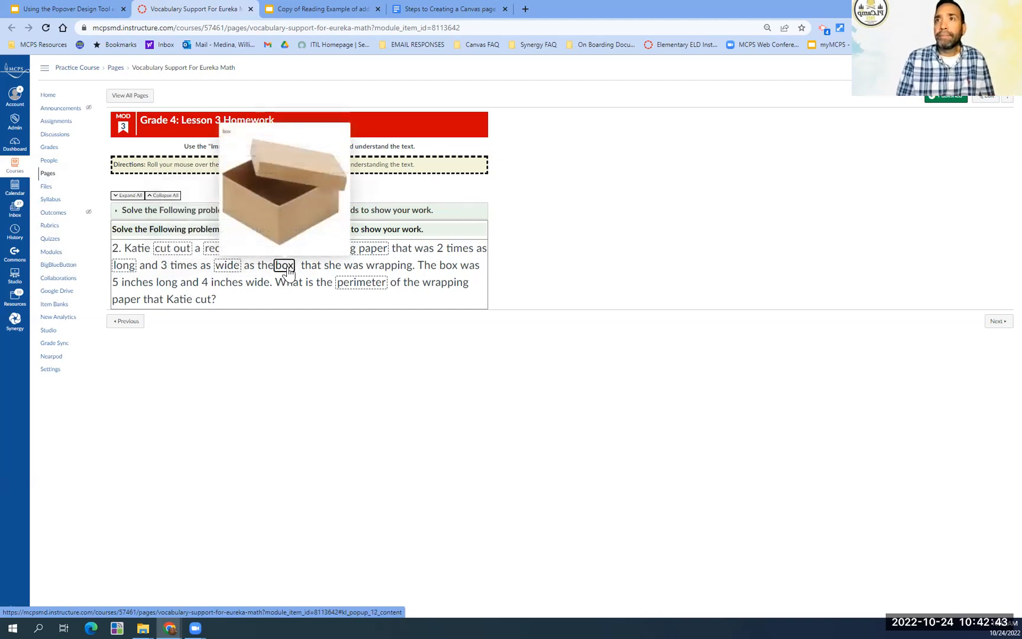
mouse_move(360, 285)
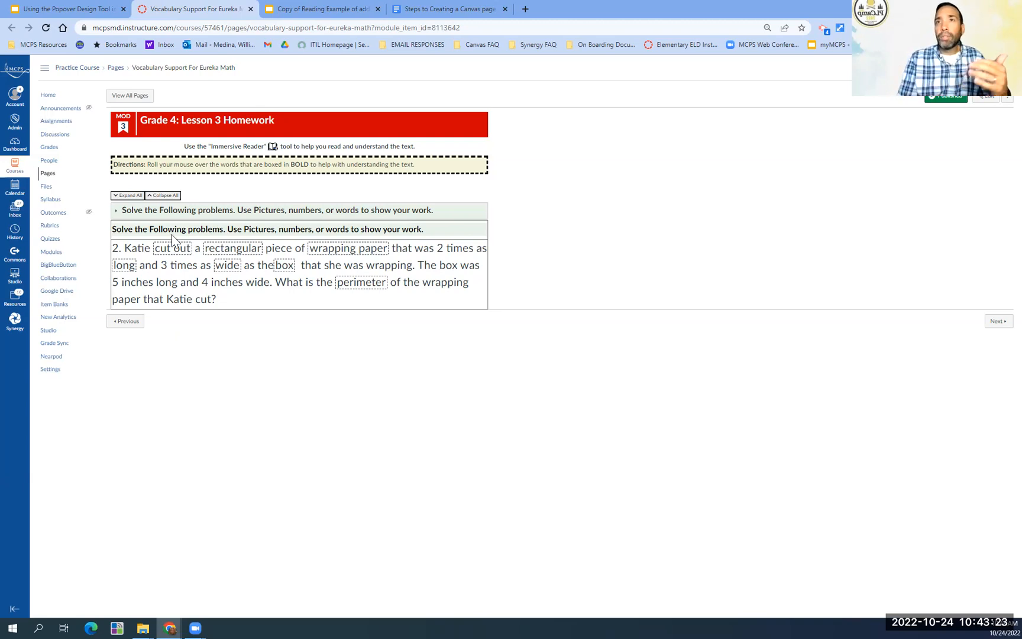
mouse_move(252, 254)
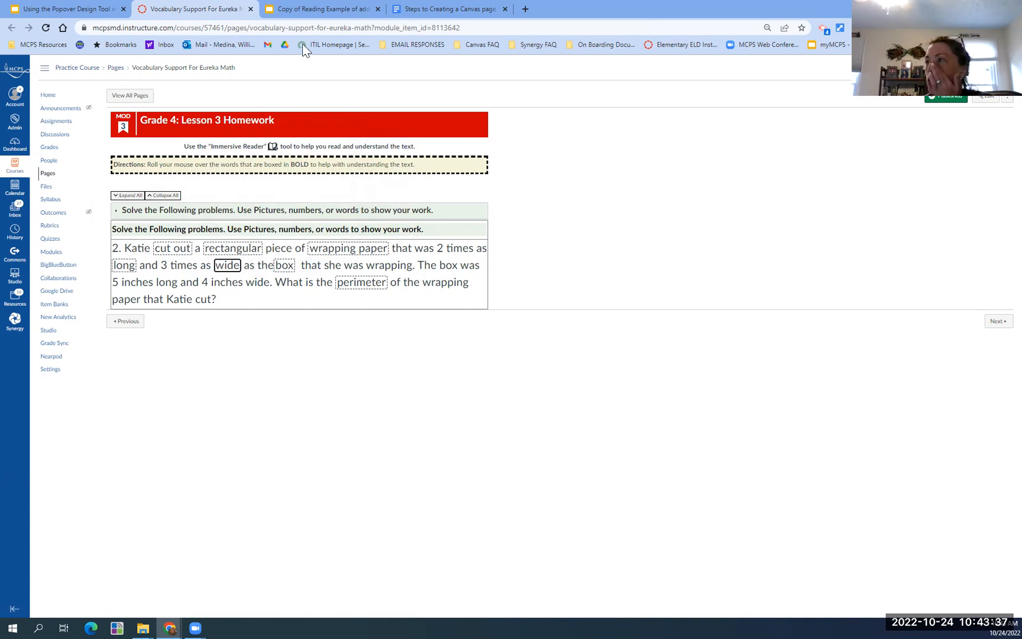
left_click(86, 10)
left_click(178, 28)
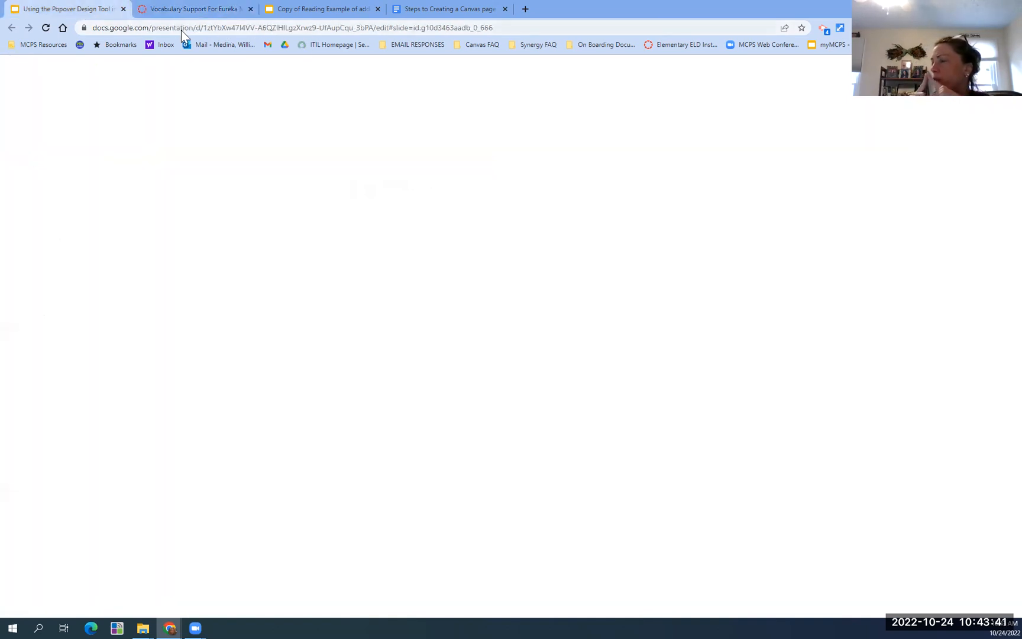
left_click(181, 12)
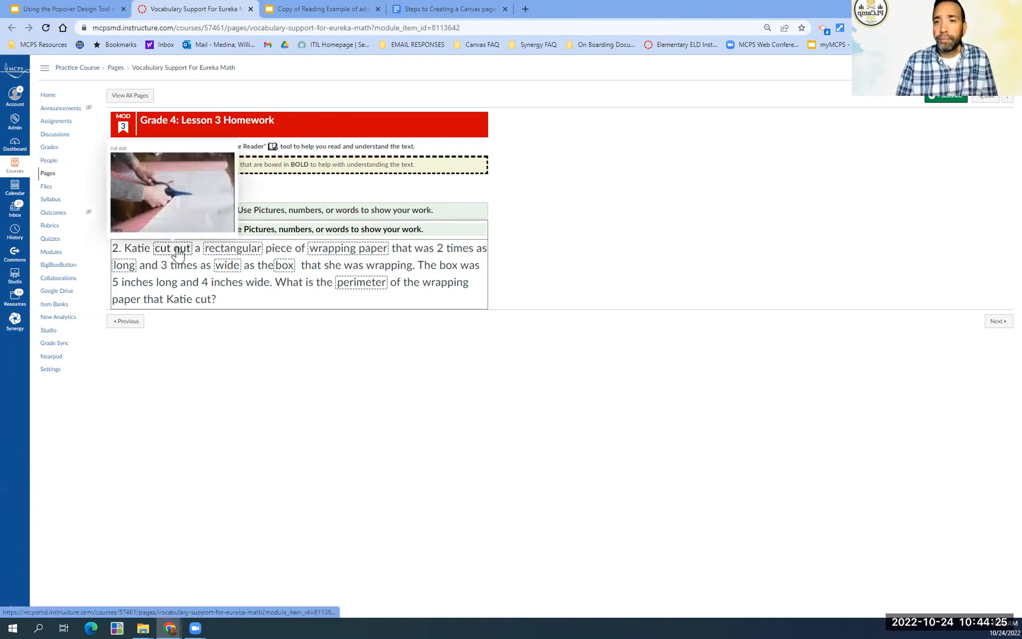
- Review the popover images for wrapping paper, wide, long, box and cut out in the Grade 4 Lesson 3 homework problem again
mouse_move(329, 259)
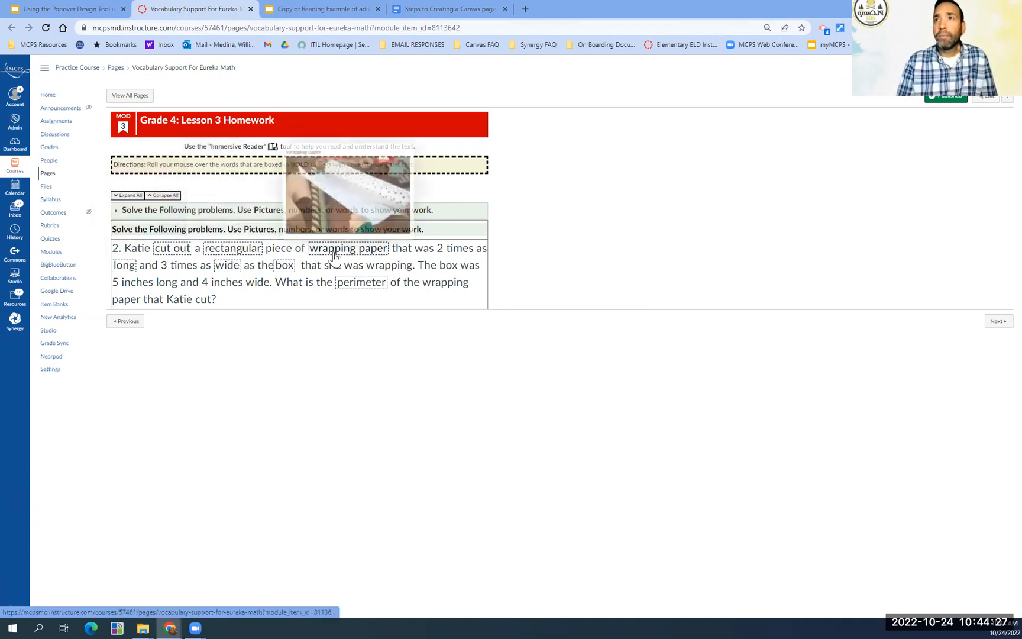
mouse_move(230, 273)
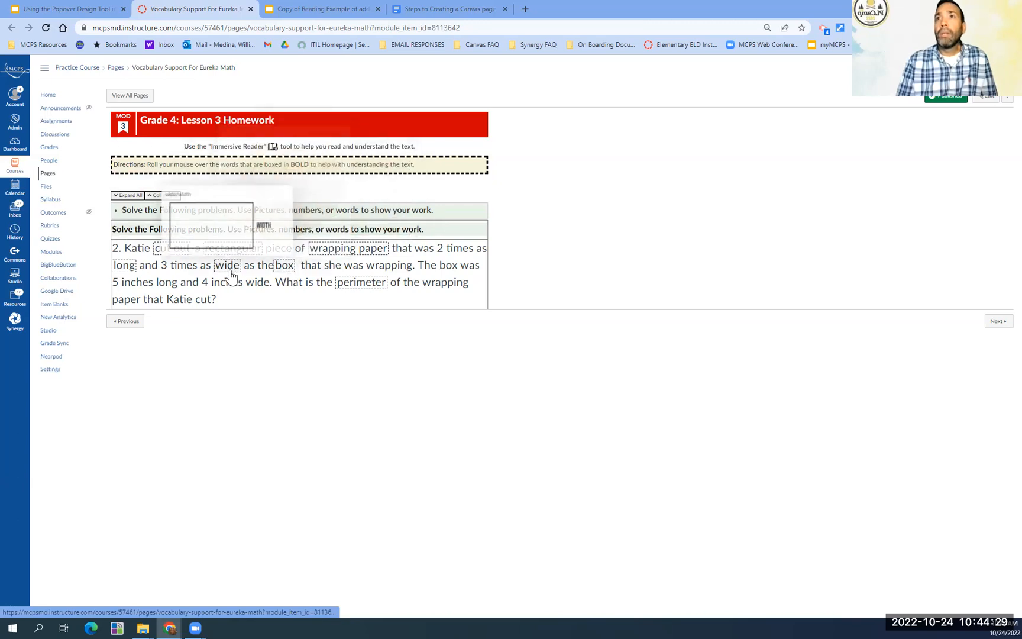
mouse_move(128, 275)
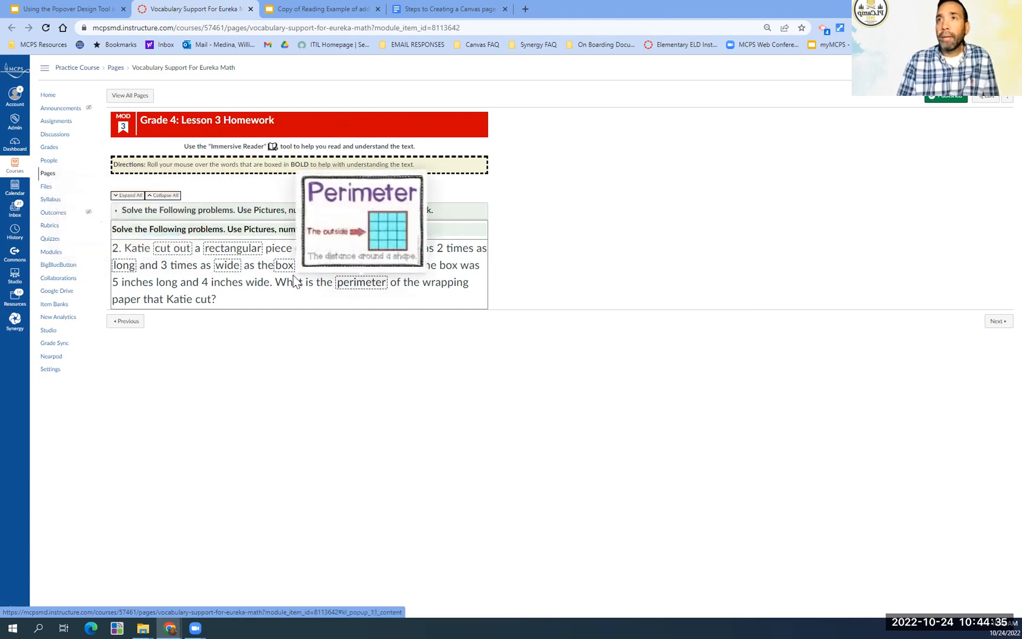
mouse_move(289, 275)
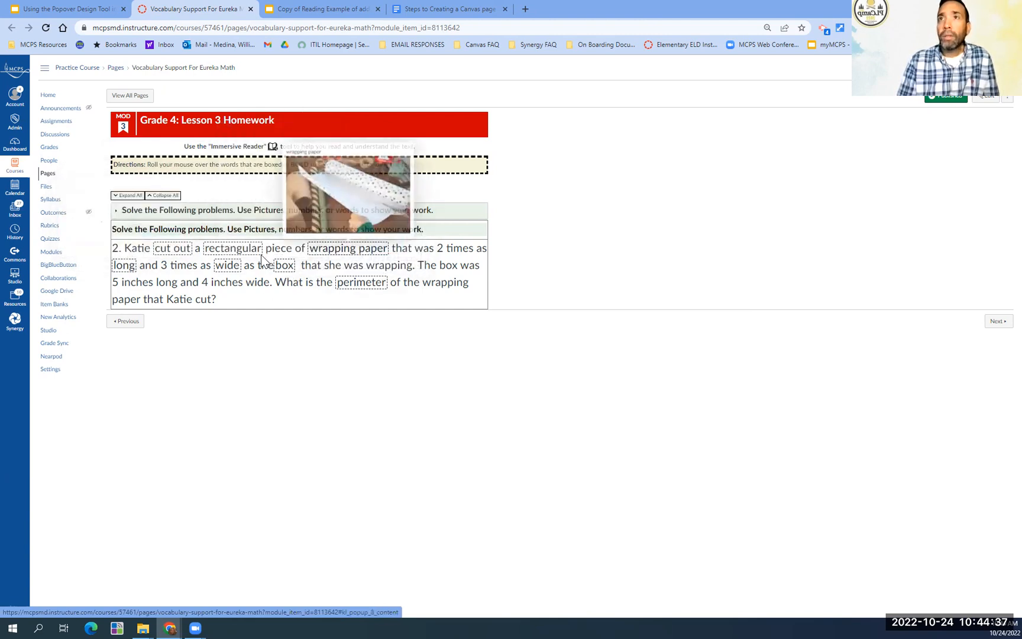
mouse_move(182, 257)
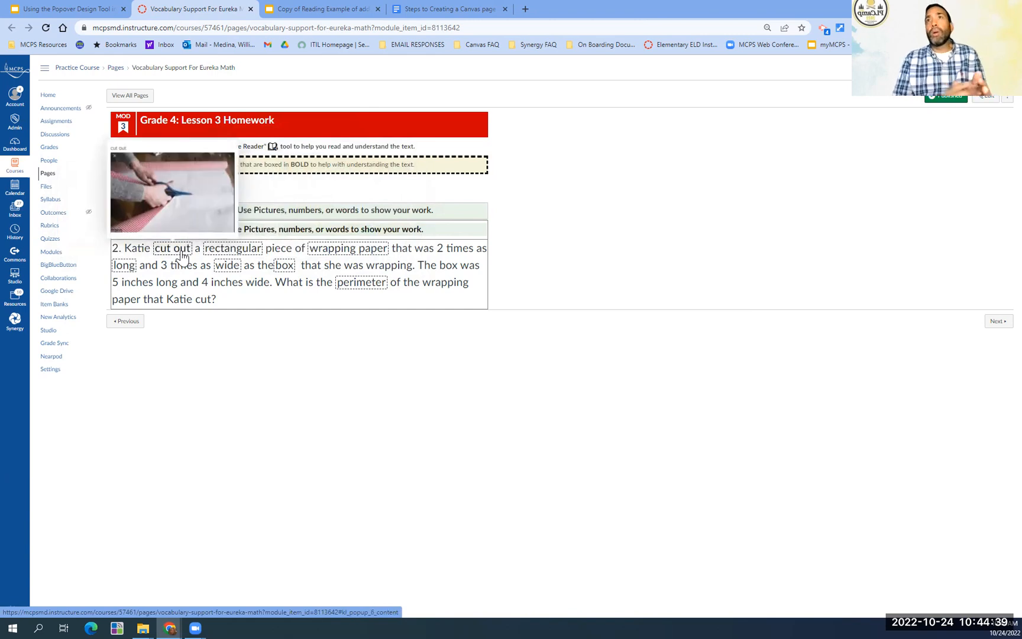
- Switch to the popover presentation, open its linked Support Guide, and read the steps for creating a Canvas page through Step 5
left_click(75, 12)
left_click(929, 458)
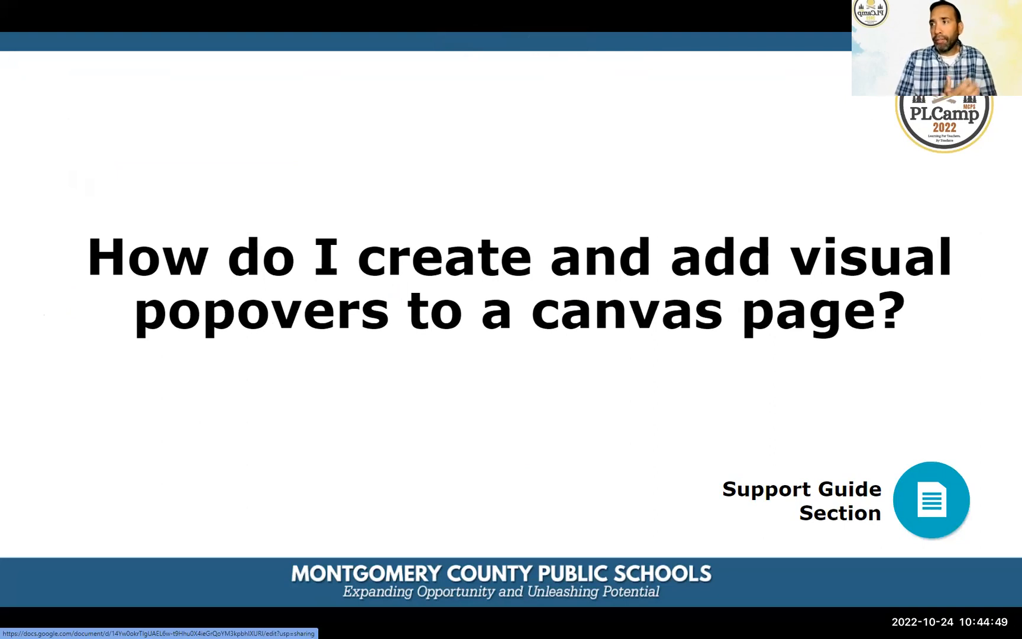
left_click(930, 513)
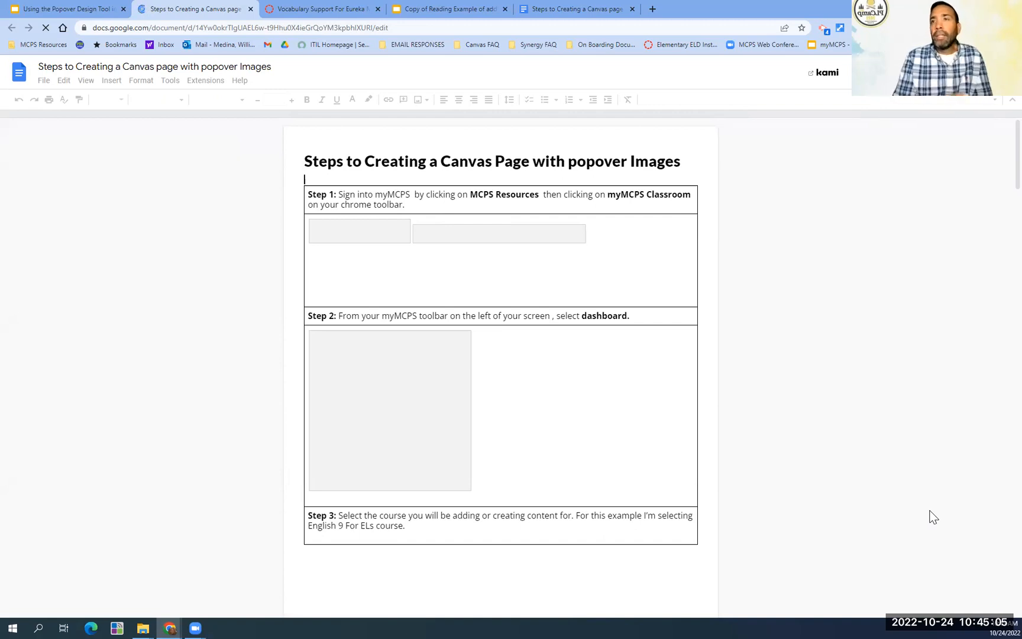
left_click(384, 28)
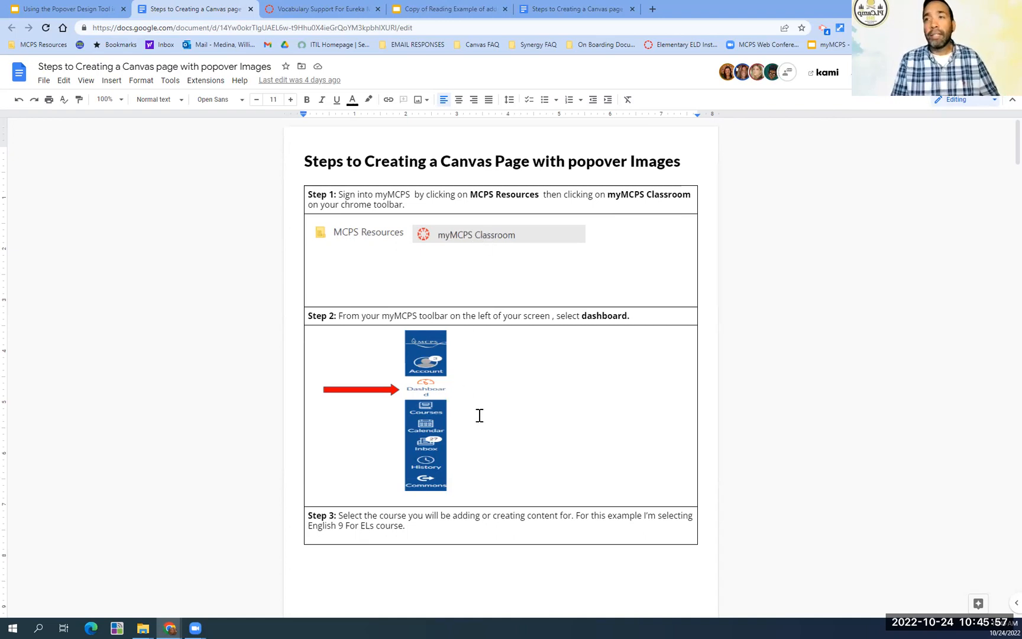
scroll(479, 416, "down", 10)
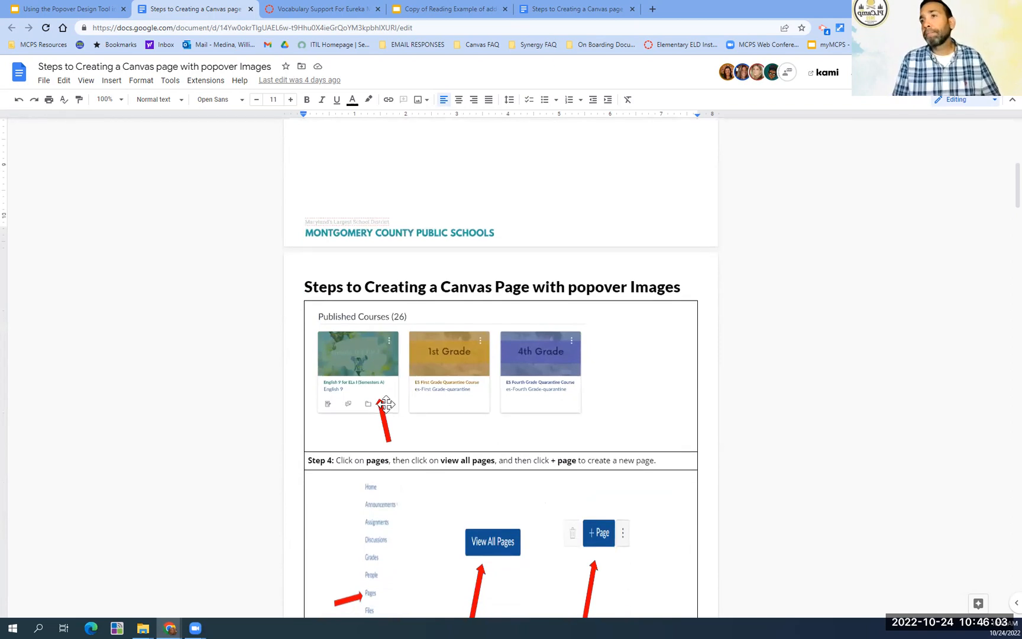
scroll(403, 435, "down", 1)
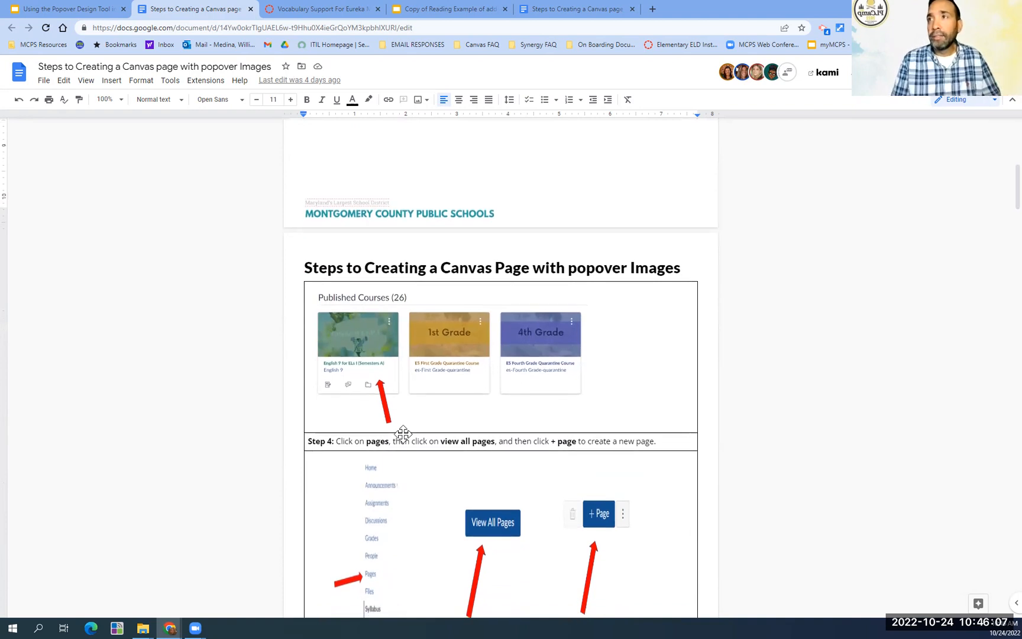
scroll(403, 435, "down", 1)
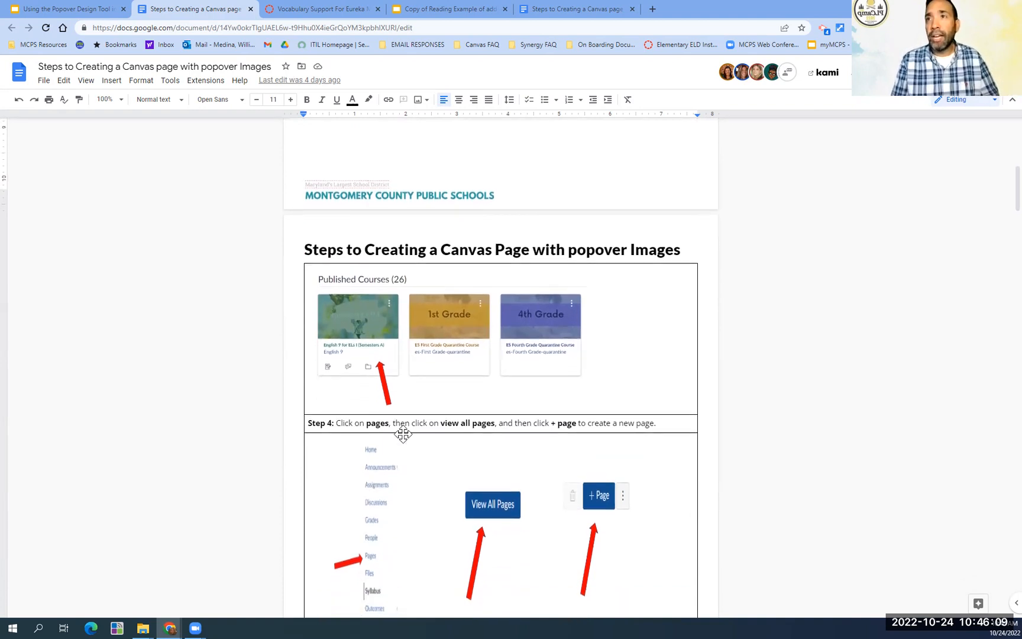
scroll(520, 430, "down", 3)
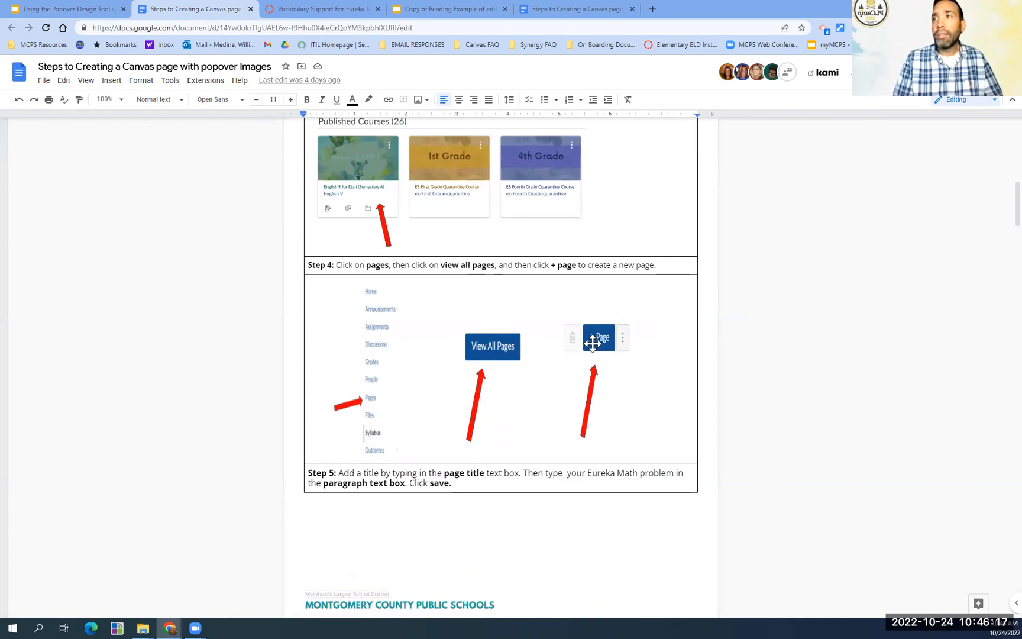
- Switch back to the Canvas vocabulary support page and open the Practice Course's list of modules
left_click(318, 9)
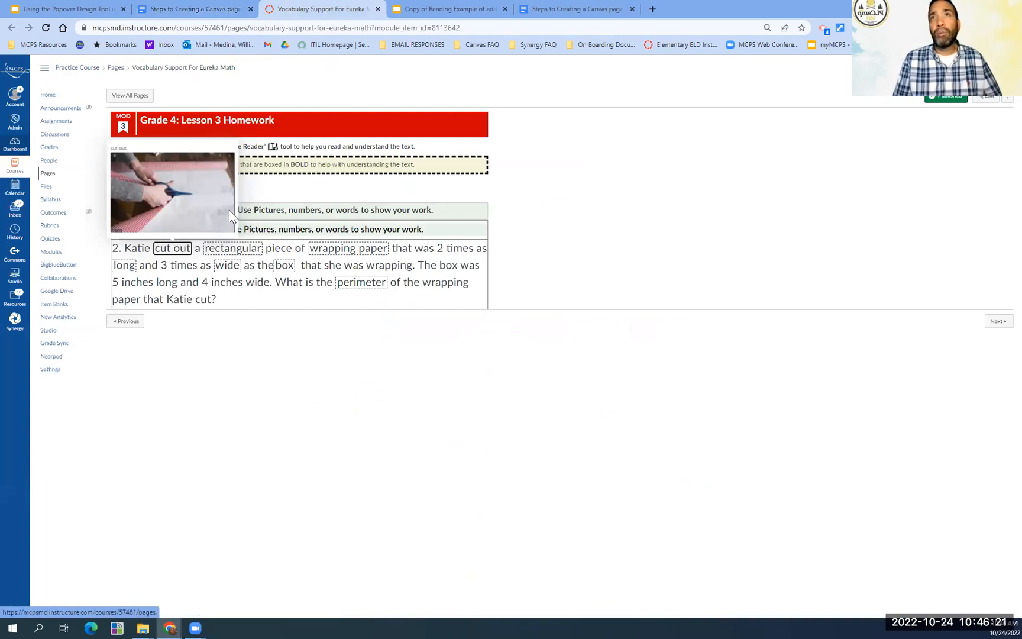
left_click(29, 46)
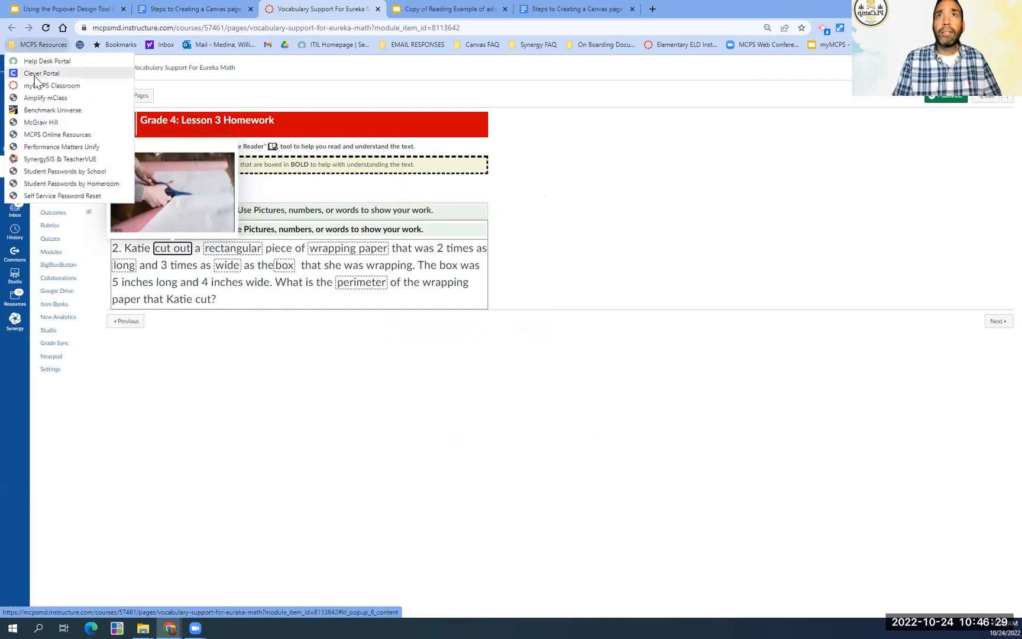
left_click(548, 205)
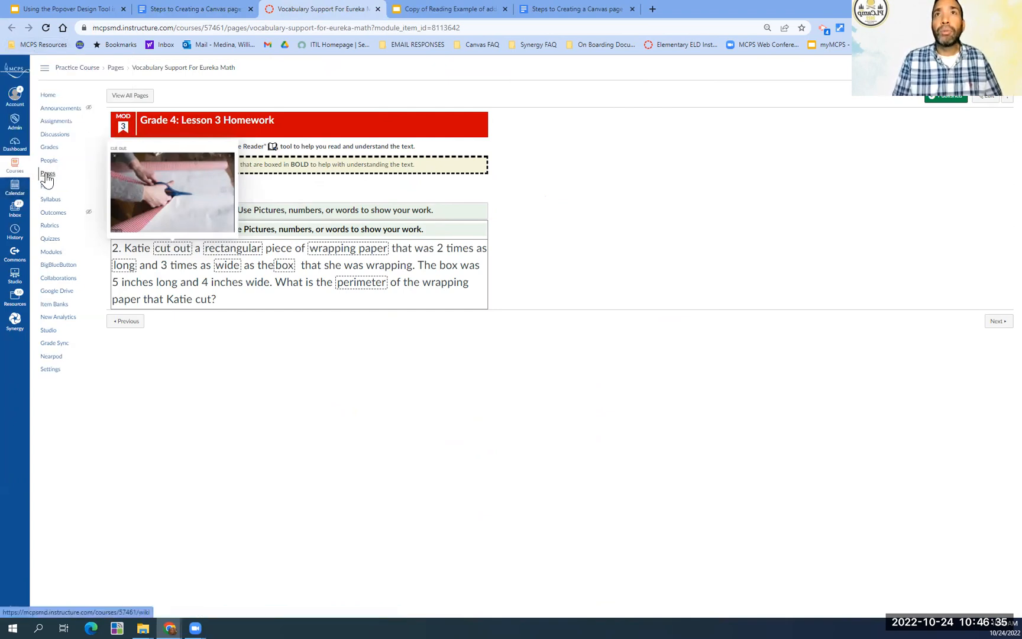
left_click(48, 96)
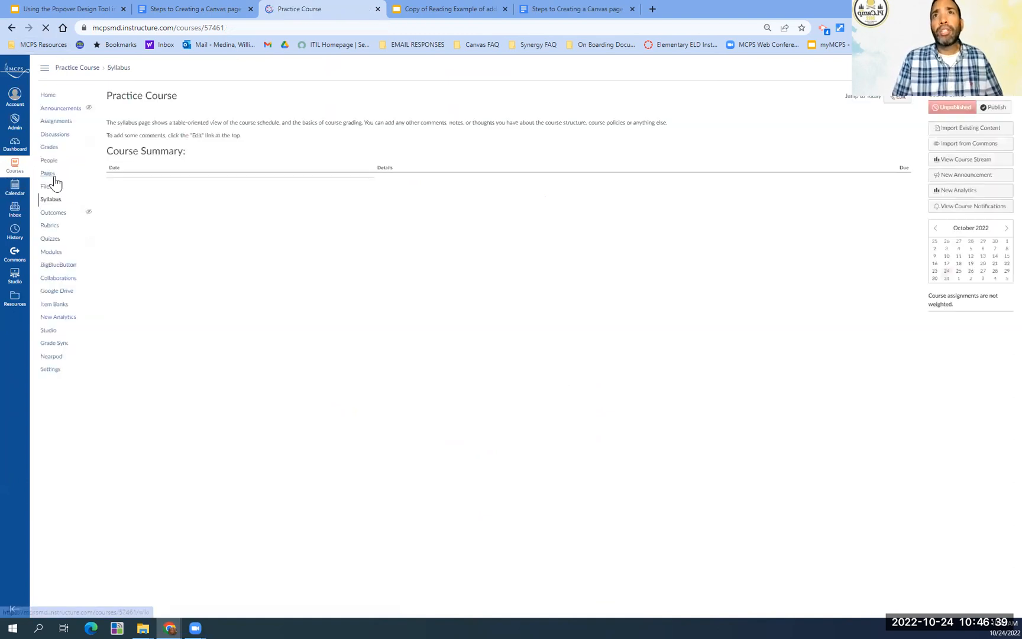
left_click(50, 254)
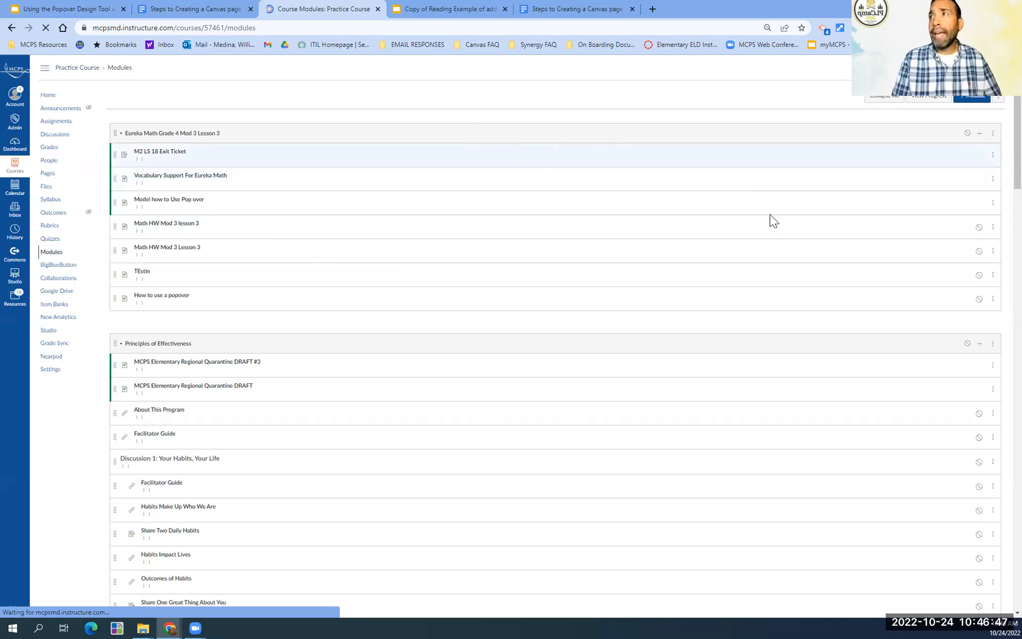
- Add a new page named "eureka math homework" to the Eureka Math Grade 4 Mod 3 Lesson 3 module
left_click(980, 133)
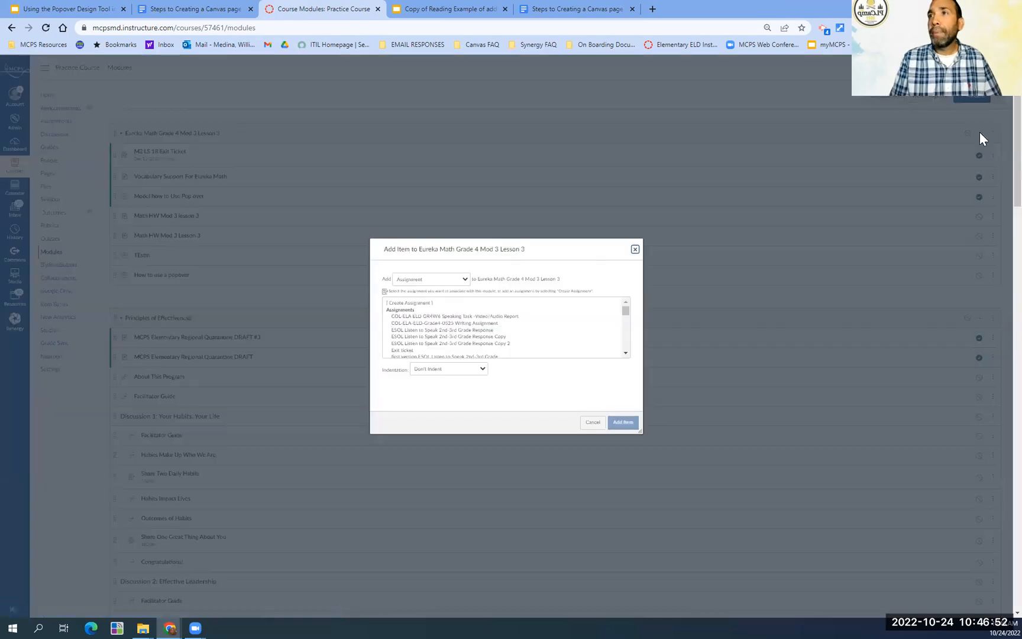
left_click(464, 278)
left_click(450, 307)
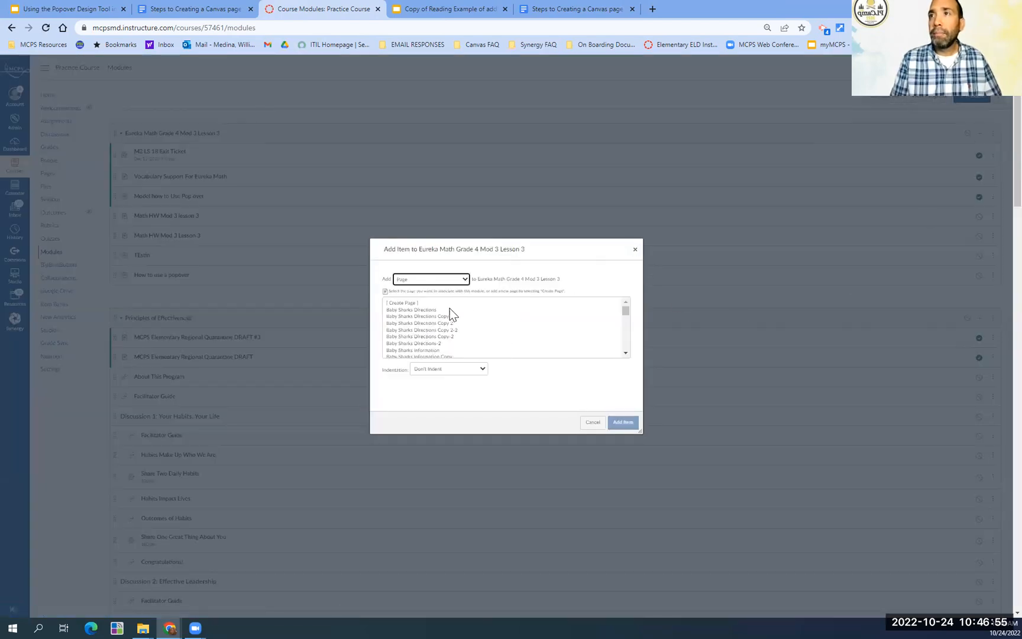
left_click(417, 303)
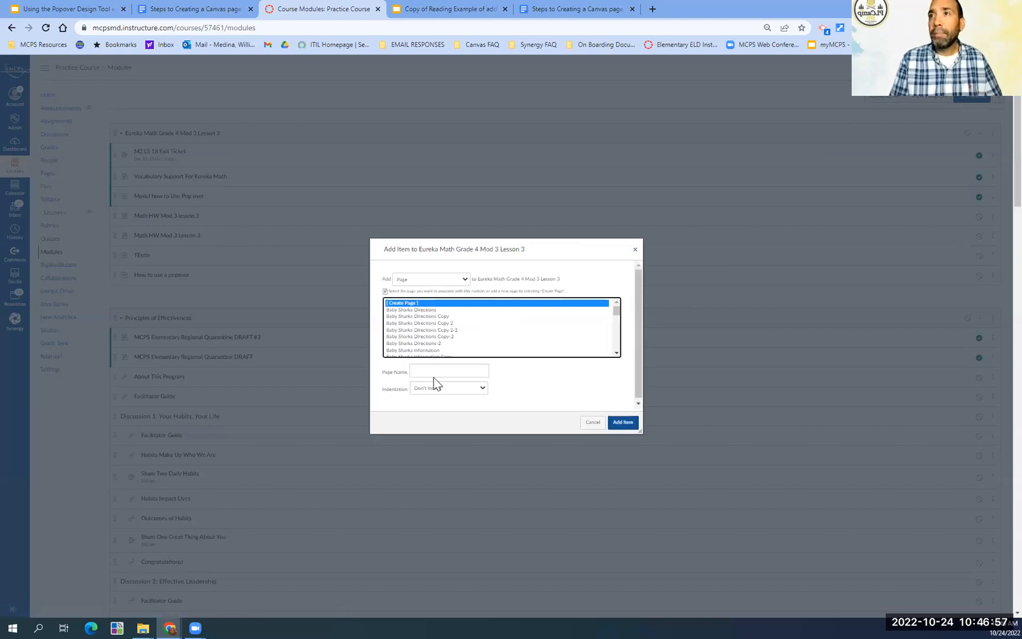
left_click(434, 372)
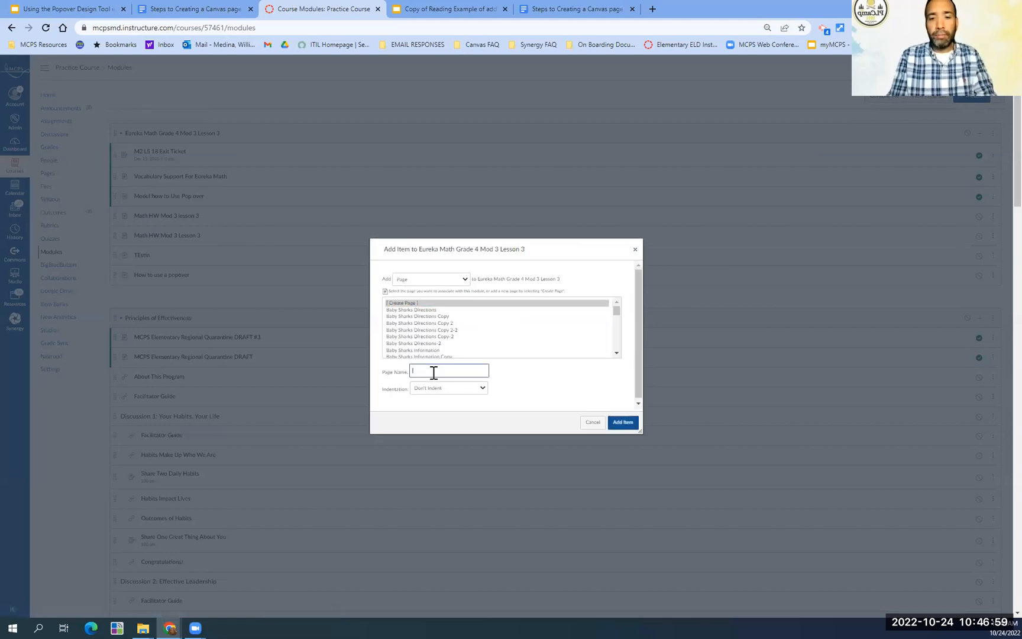
type("eureka")
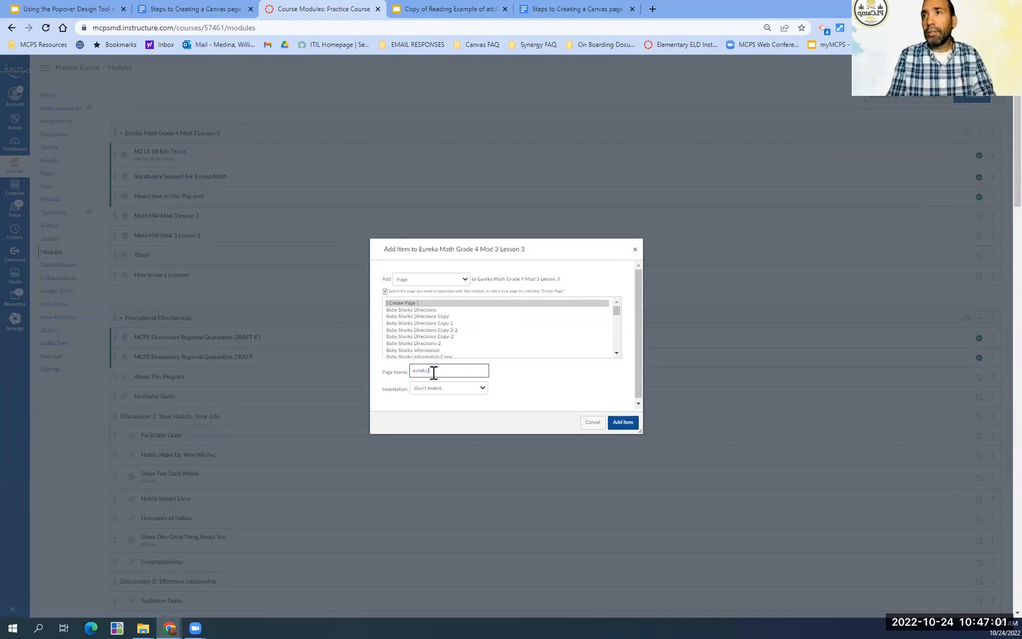
type(" math homewo")
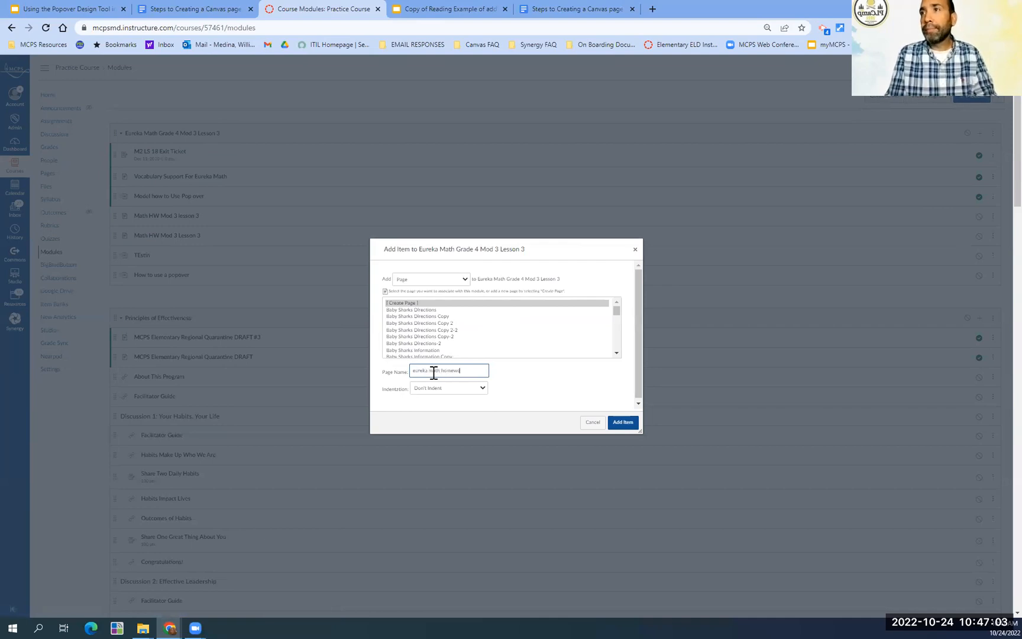
type("rk")
left_click(622, 421)
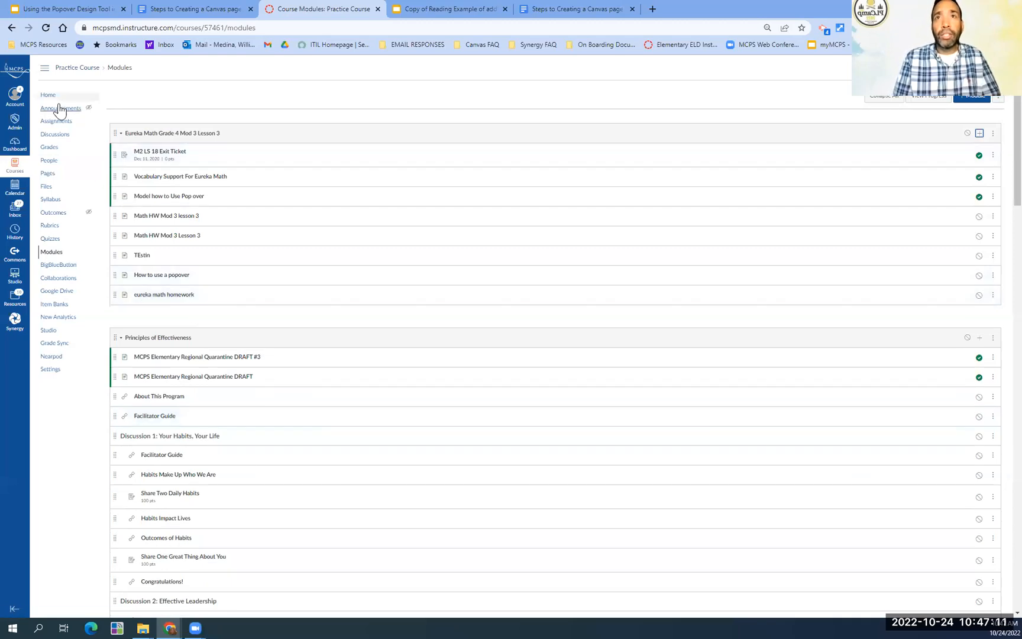
- Display the full list of pages in the Practice Course
left_click(46, 174)
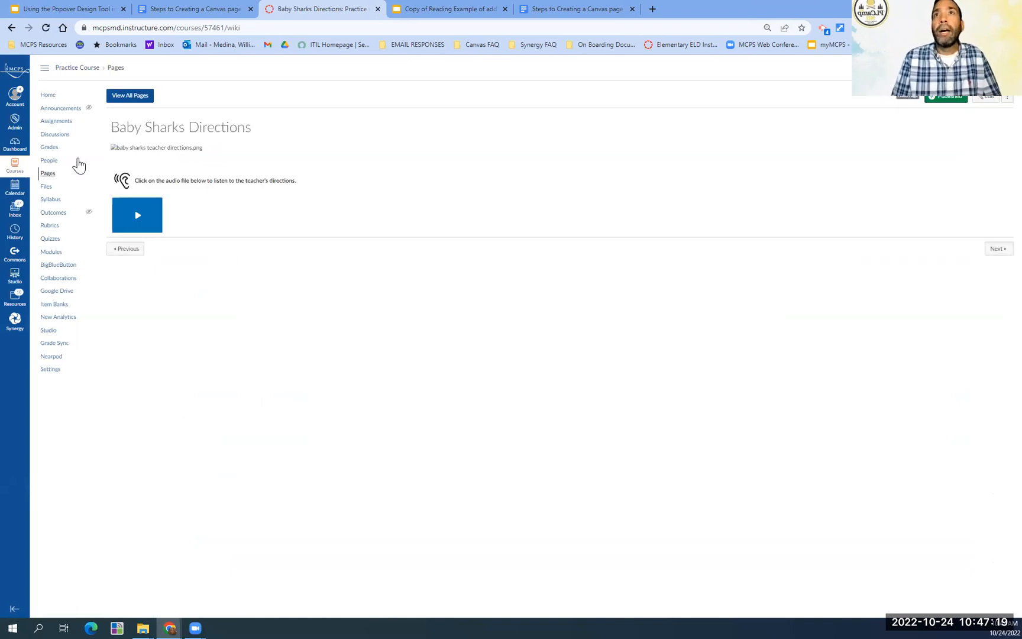
left_click(132, 96)
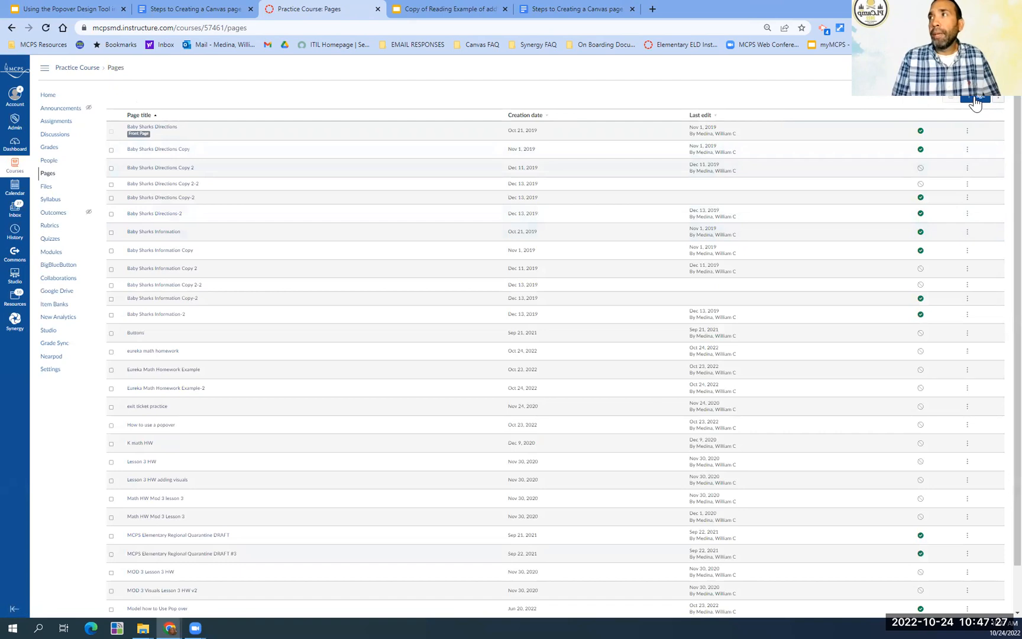
- Create a new page in the Practice Course titled "Eureka Math HW Grade 4" and place the cursor in its body
left_click(975, 97)
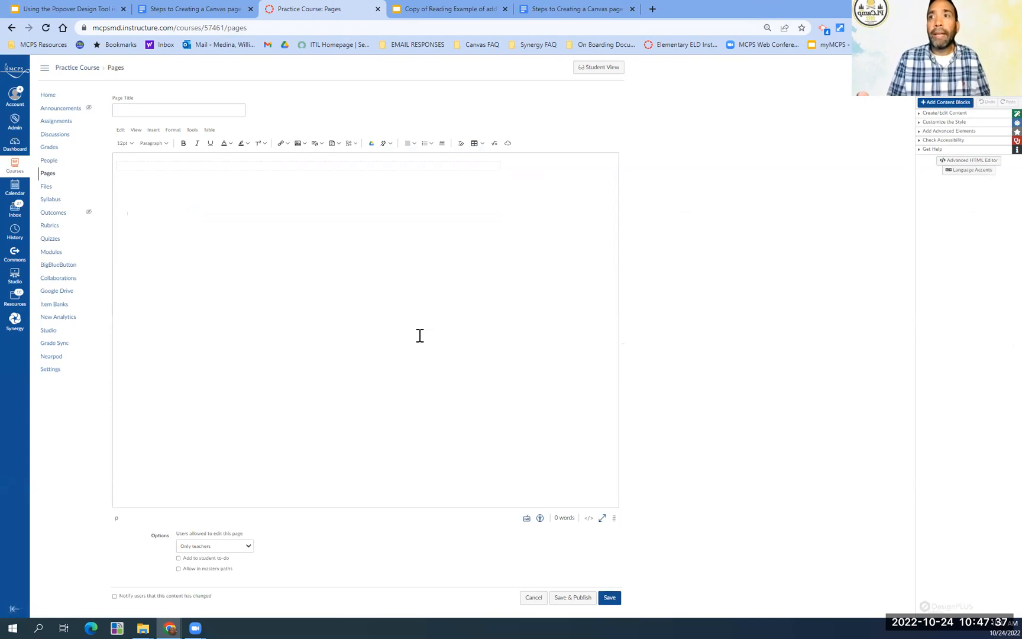
left_click(144, 110)
type("n")
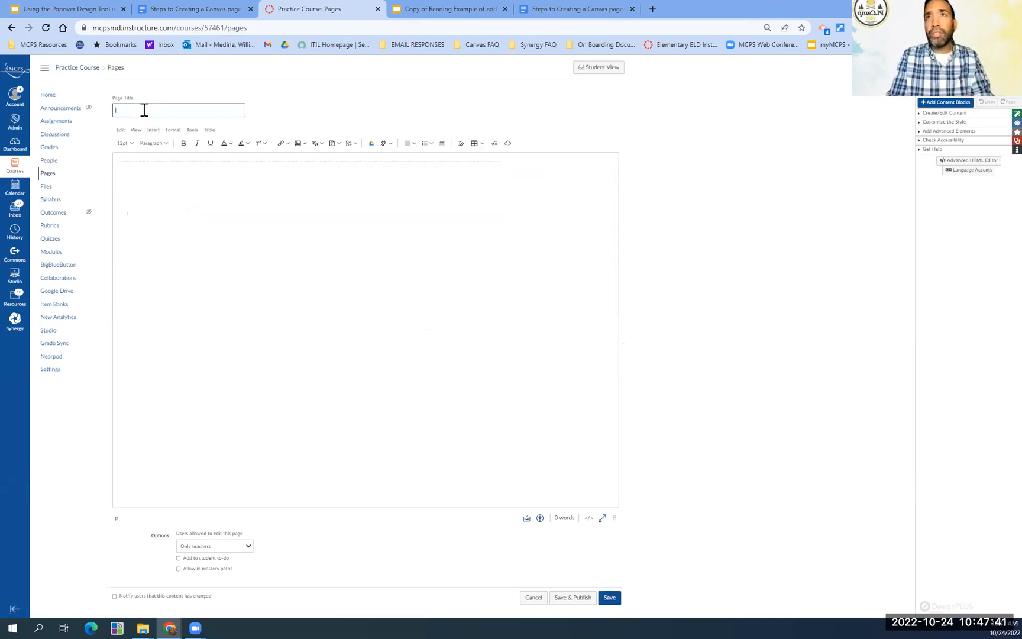
type("iseka Math HW")
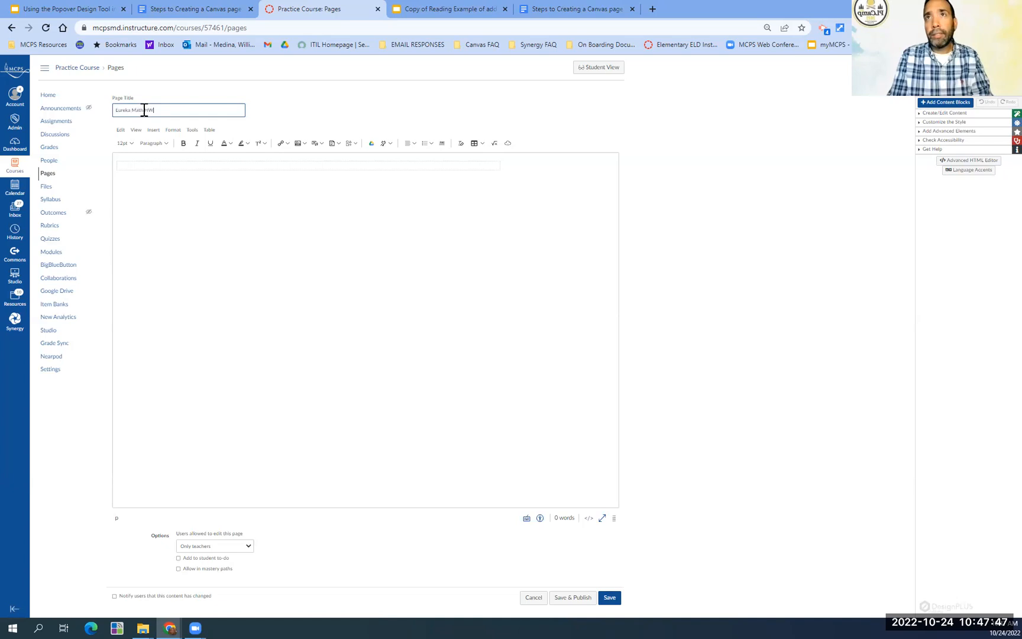
type(" Grade 4")
left_click(183, 185)
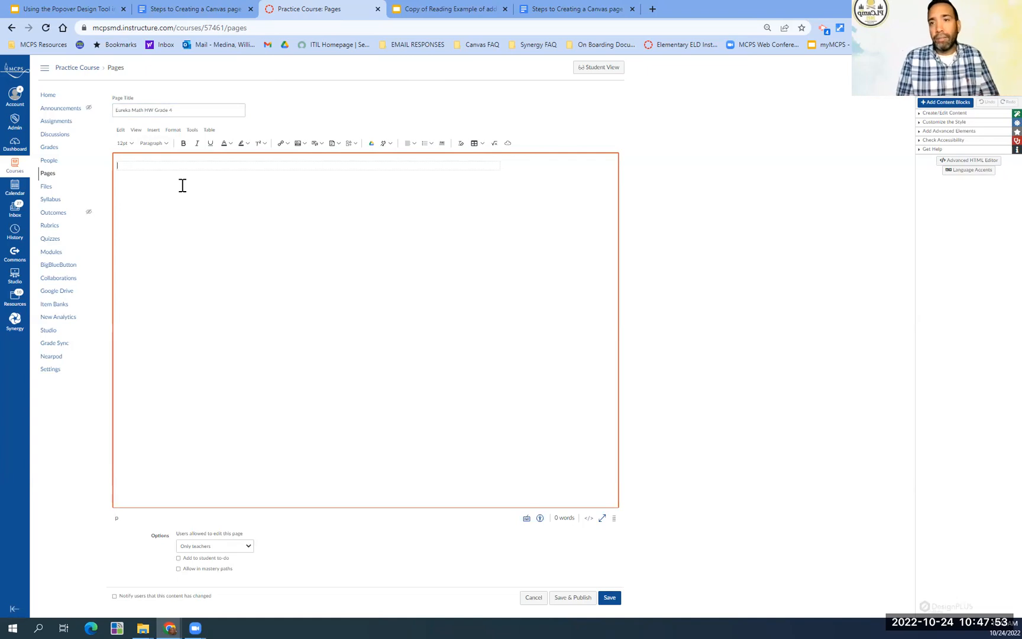
- Switch to the popover presentation and copy the example wrapping paper word problem from slide 6's speaker notes
left_click(57, 12)
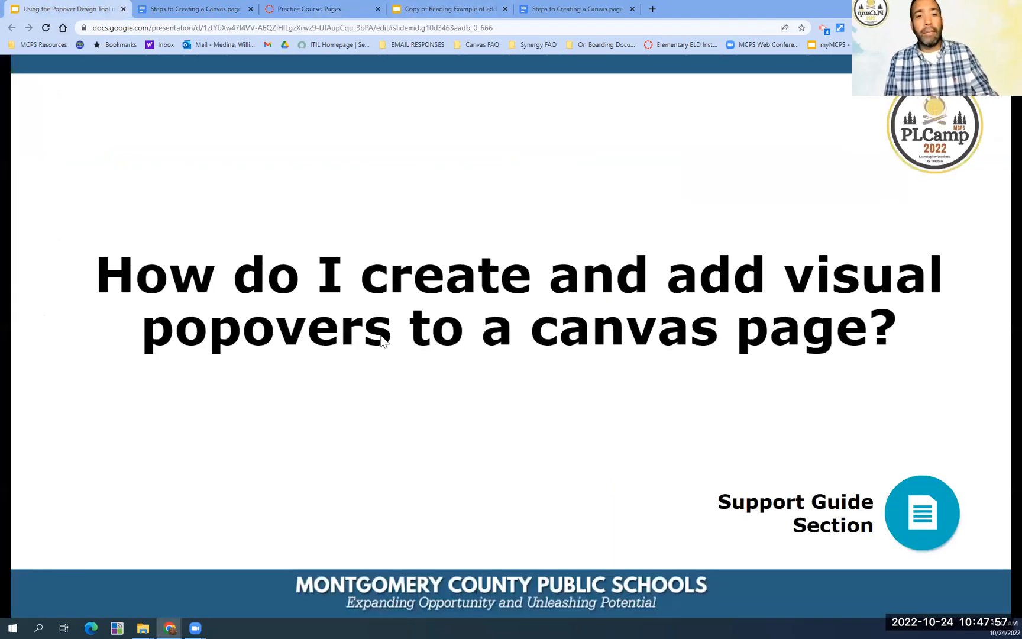
key("Escape")
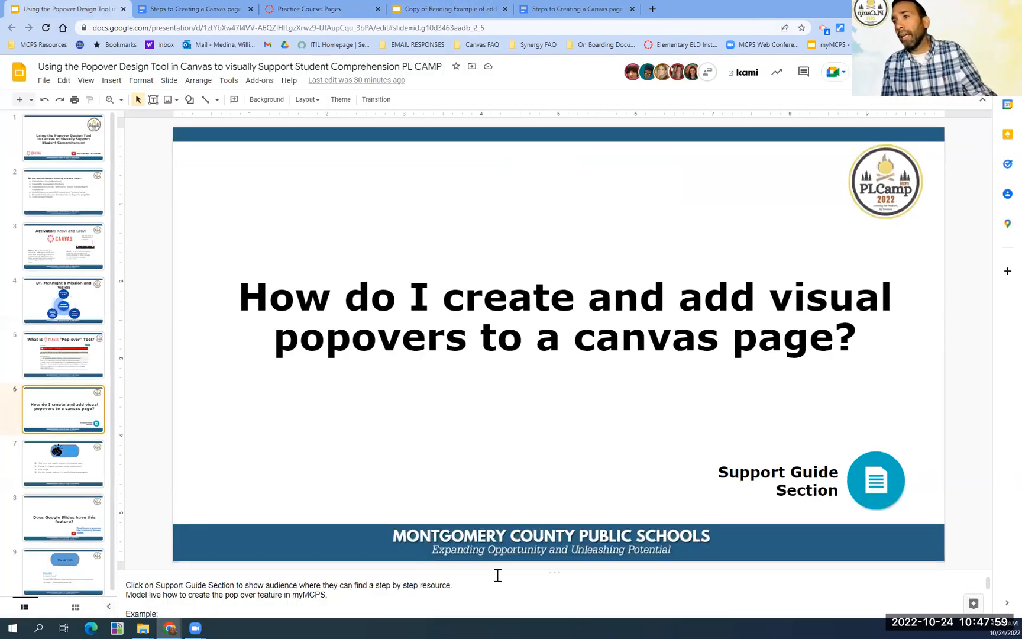
key("Down")
key("Down")
key("Down")
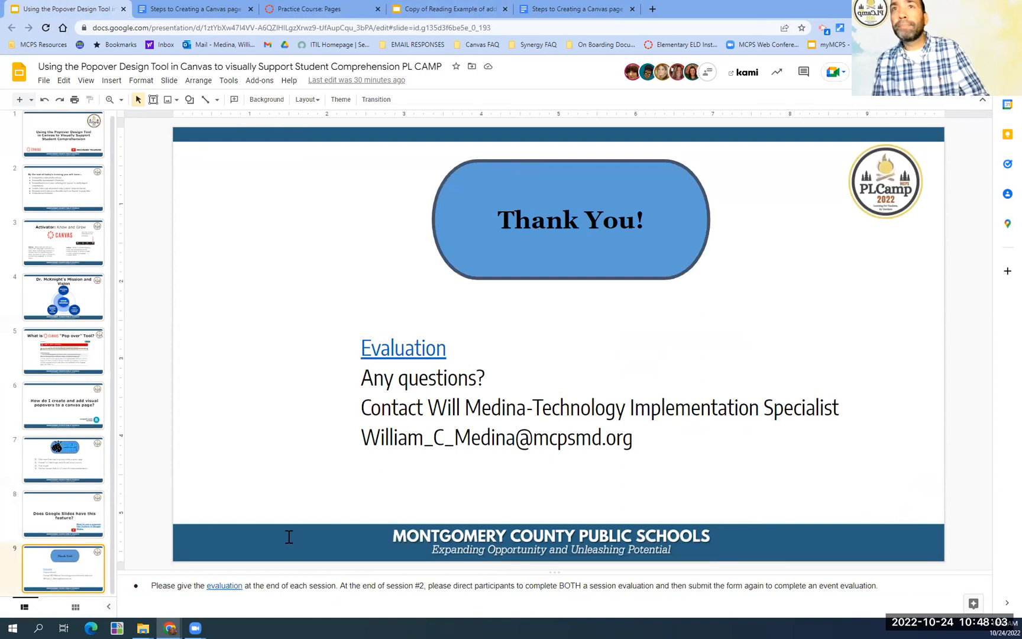
left_click(93, 367)
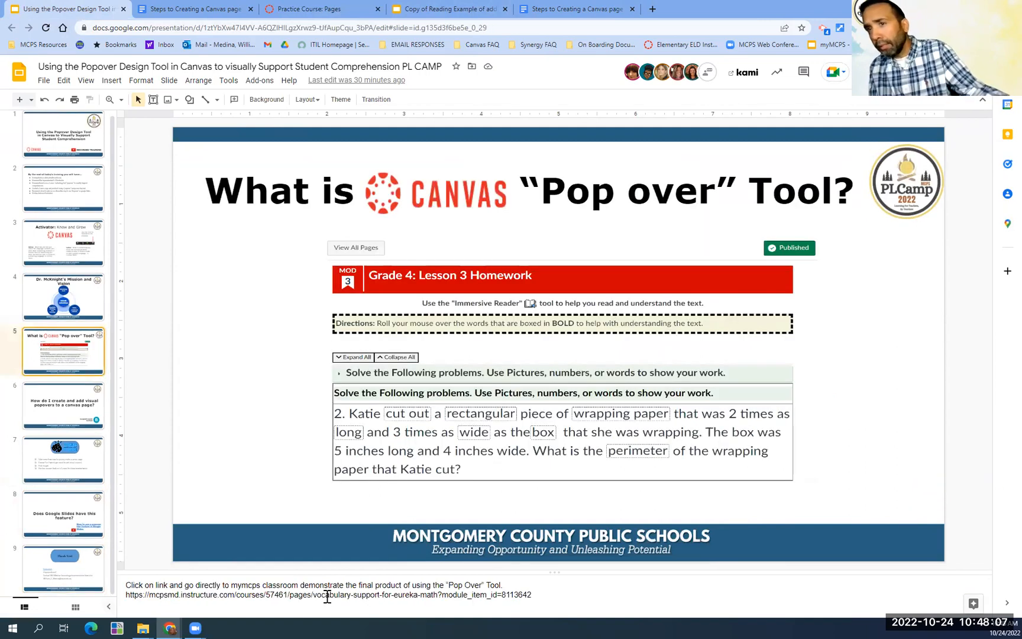
left_click(545, 596)
left_click(66, 397)
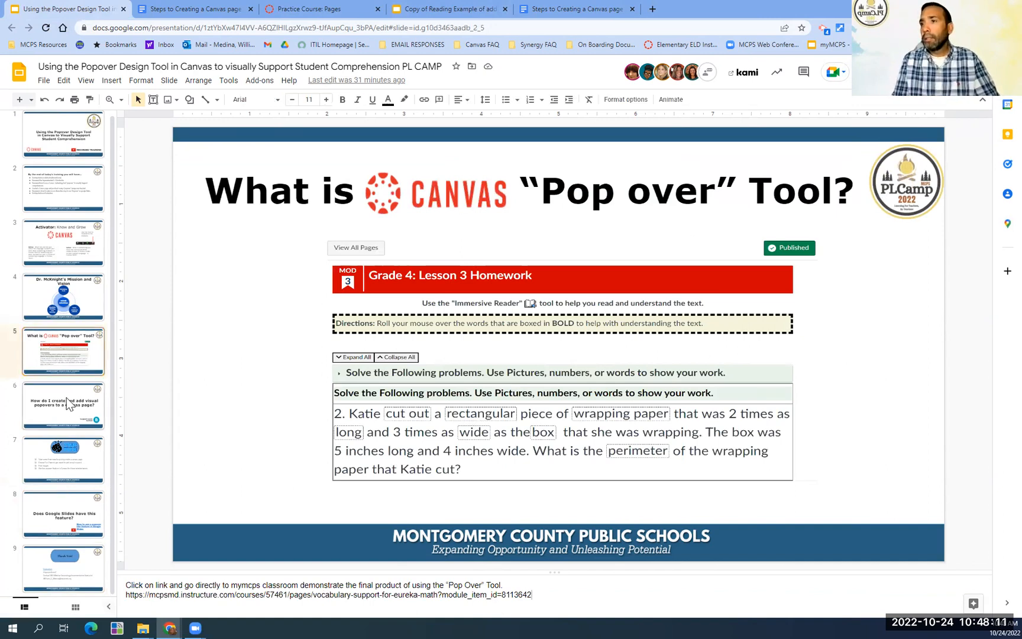
scroll(223, 609, "down", 2)
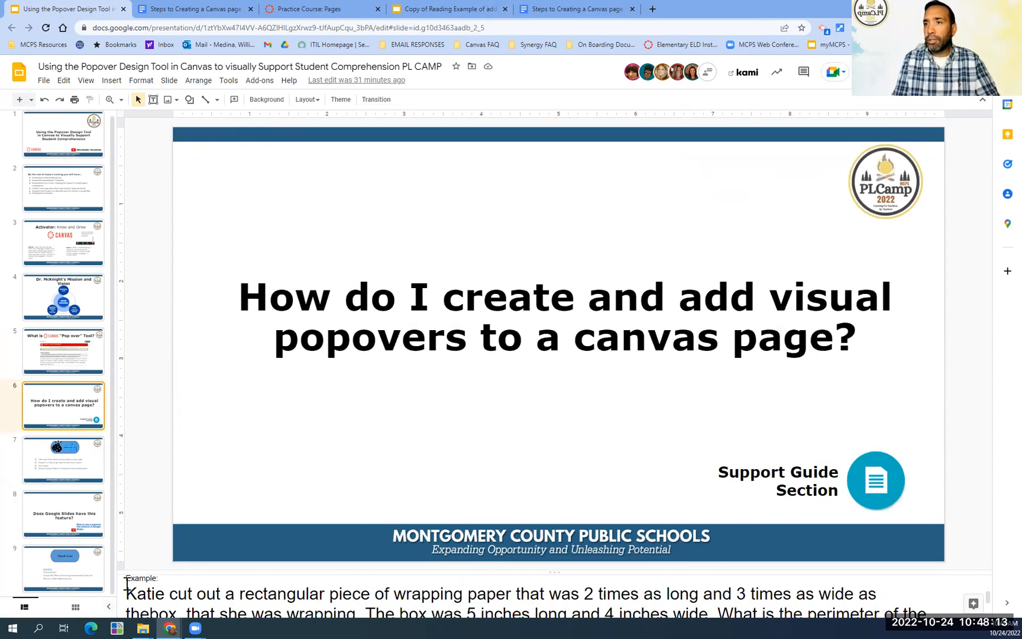
left_click_drag(135, 594, 532, 622)
key("ctrl+c")
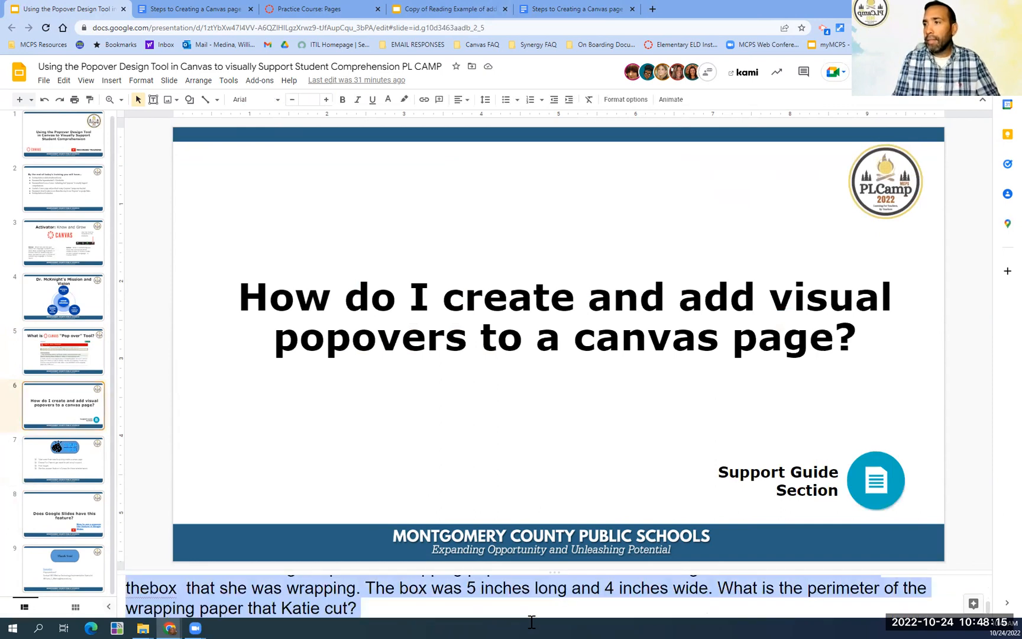
- Switch back to the Canvas page editor, paste the word problem into the body, and set its font size to 24pt
left_click(345, 10)
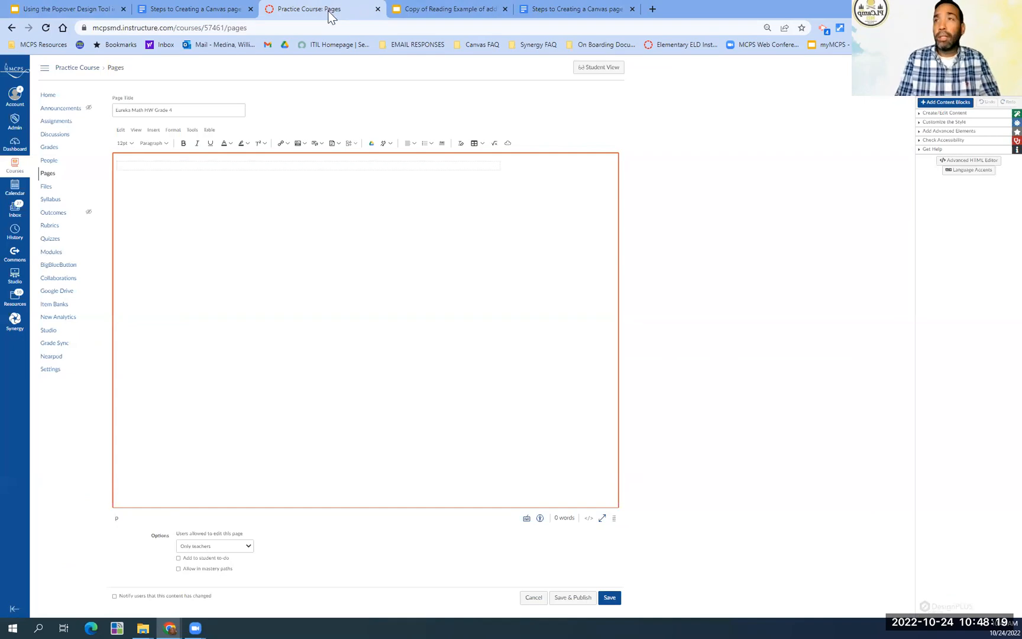
key("ctrl+v")
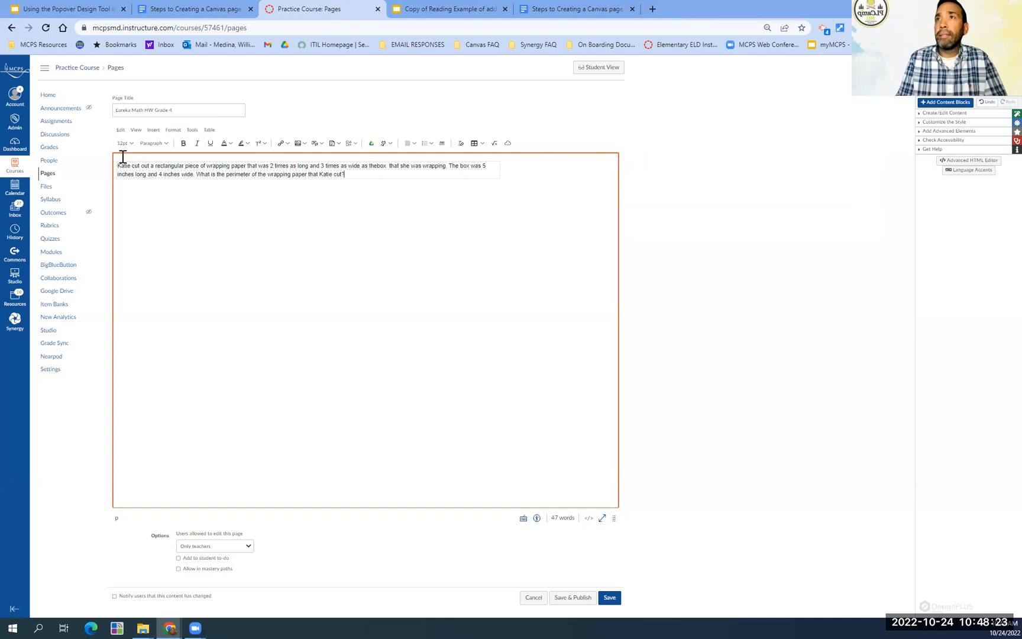
left_click_drag(118, 165, 357, 174)
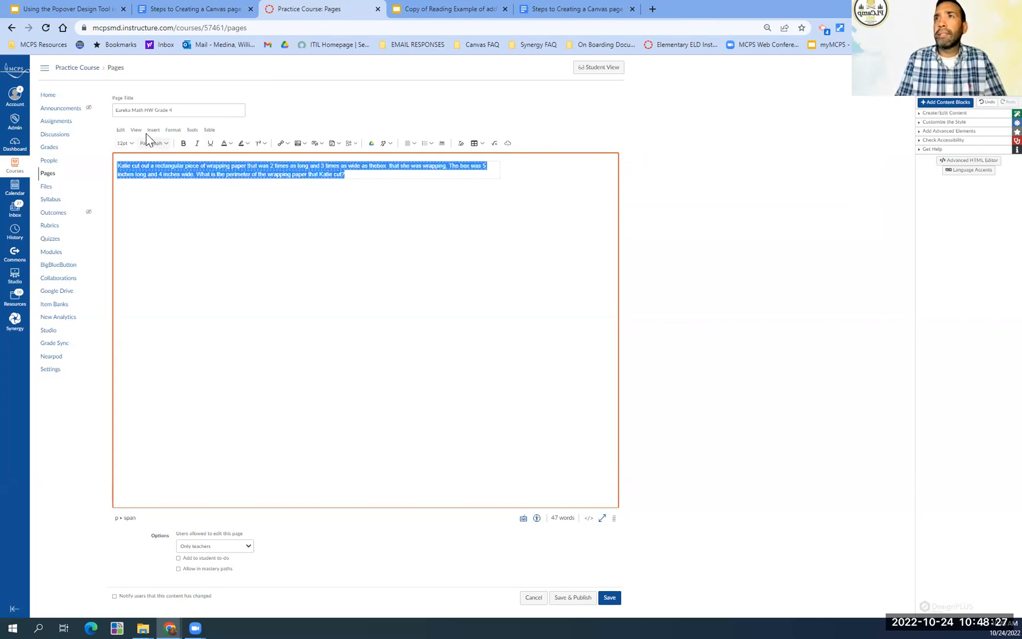
left_click(125, 143)
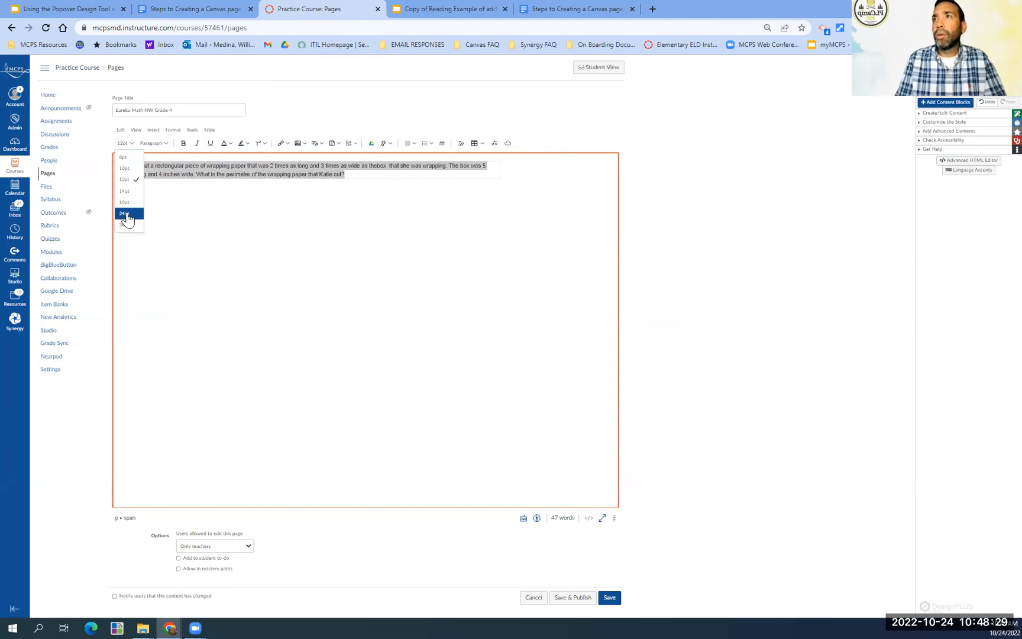
left_click(126, 214)
left_click(217, 283)
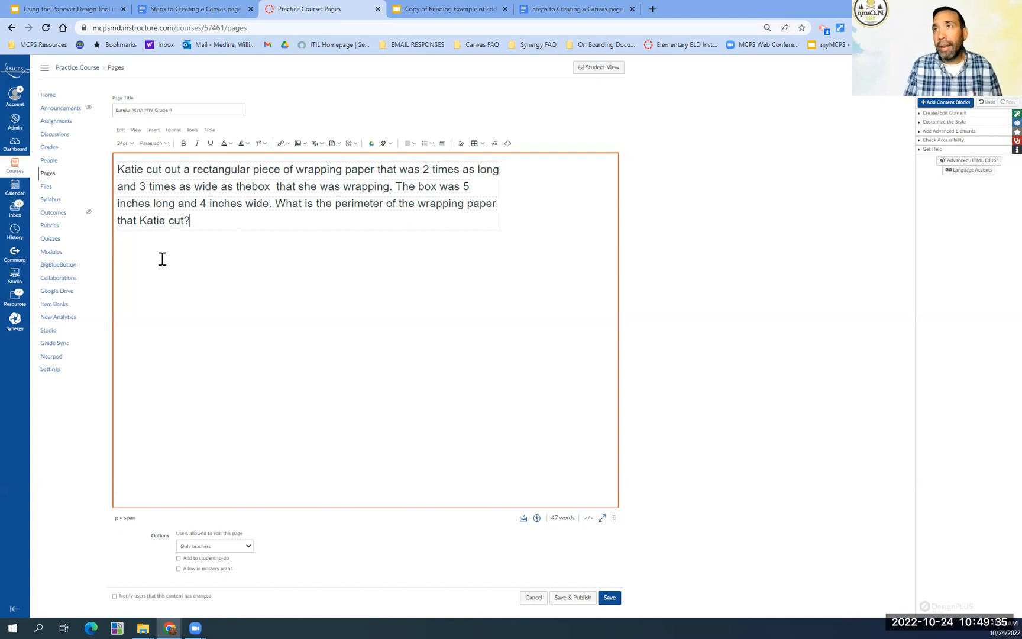
- Turn the words "cut out" in the first sentence into a popover trigger using the Popup Content advanced element
left_click(146, 170)
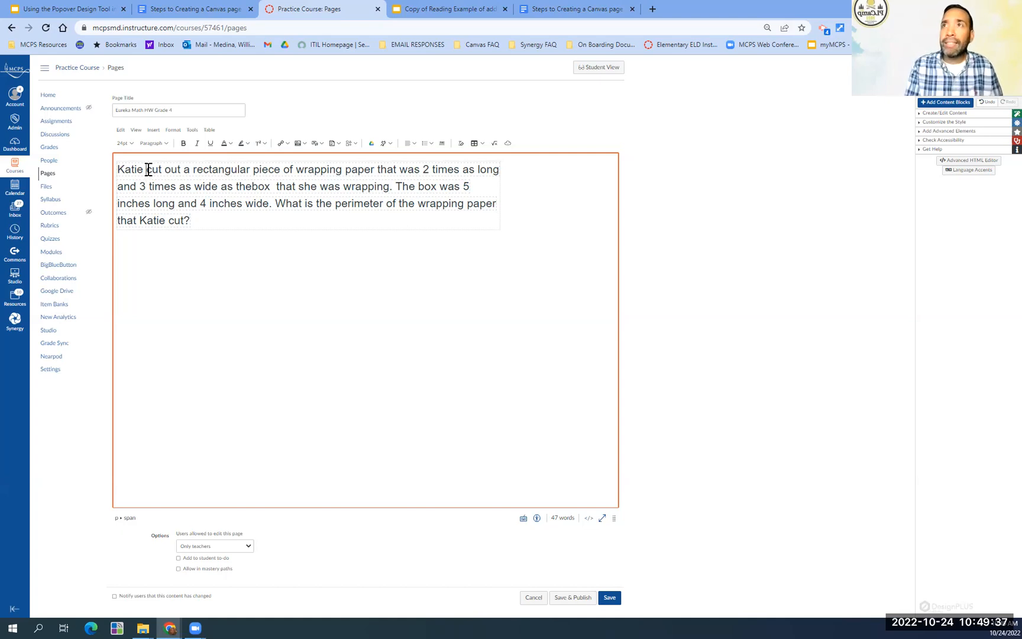
left_click_drag(161, 170, 181, 169)
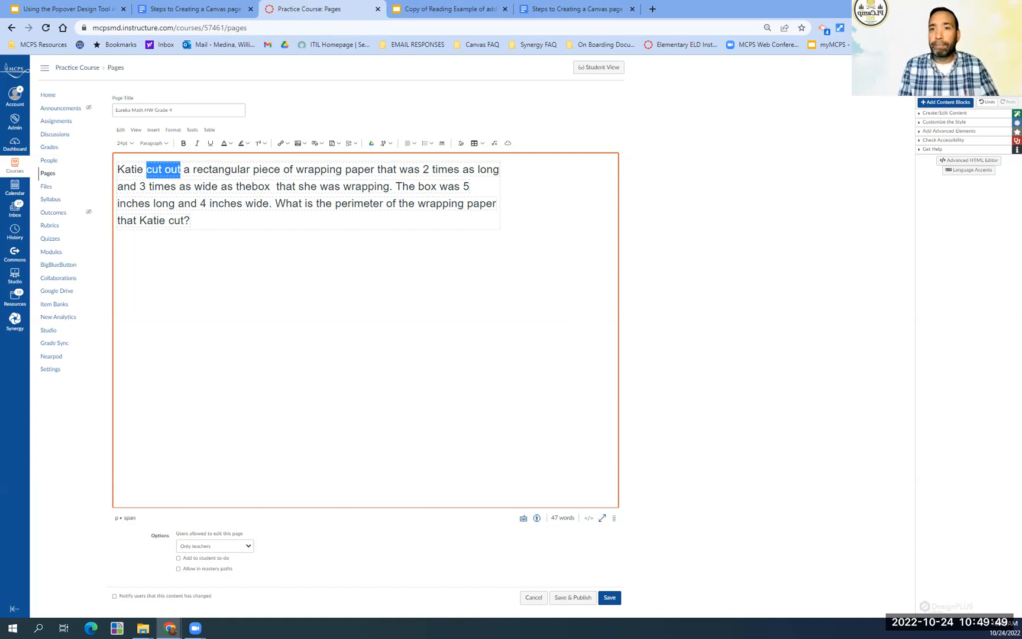
left_click(920, 132)
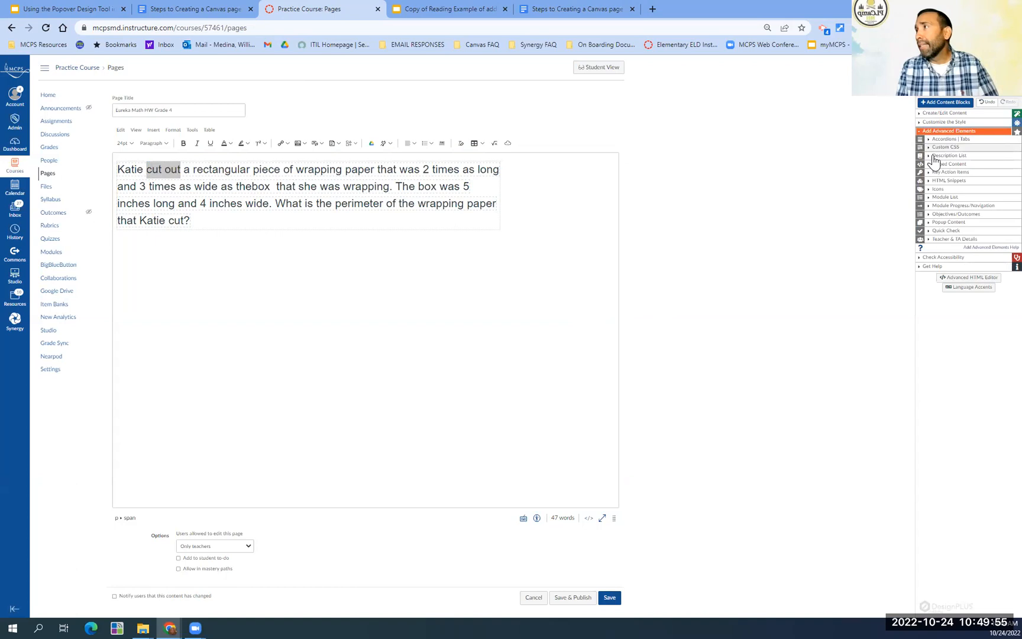
left_click(928, 225)
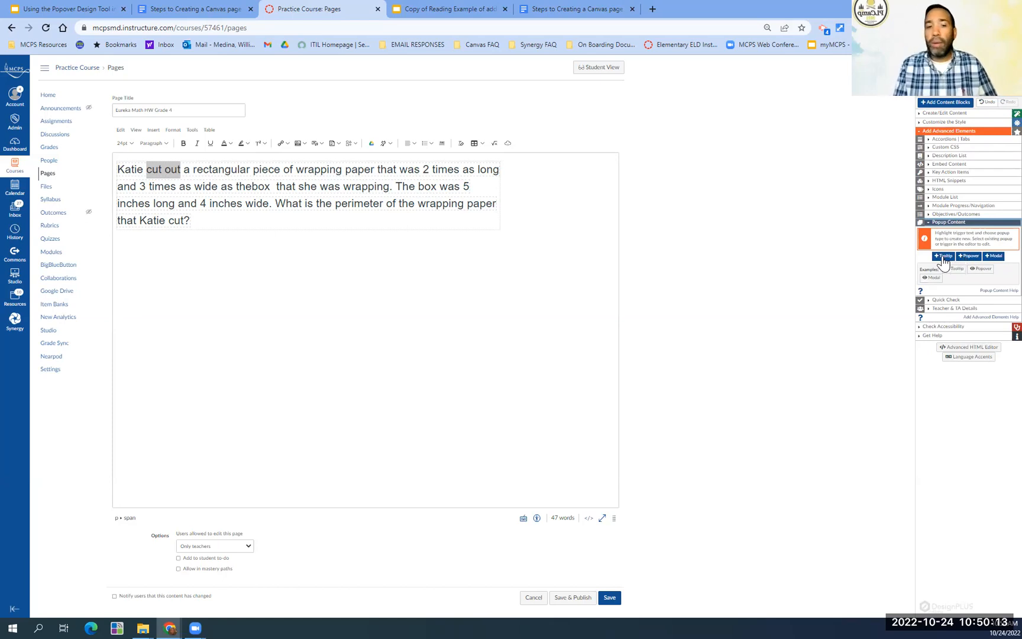
key("ctrl+plus")
key("ctrl+plus")
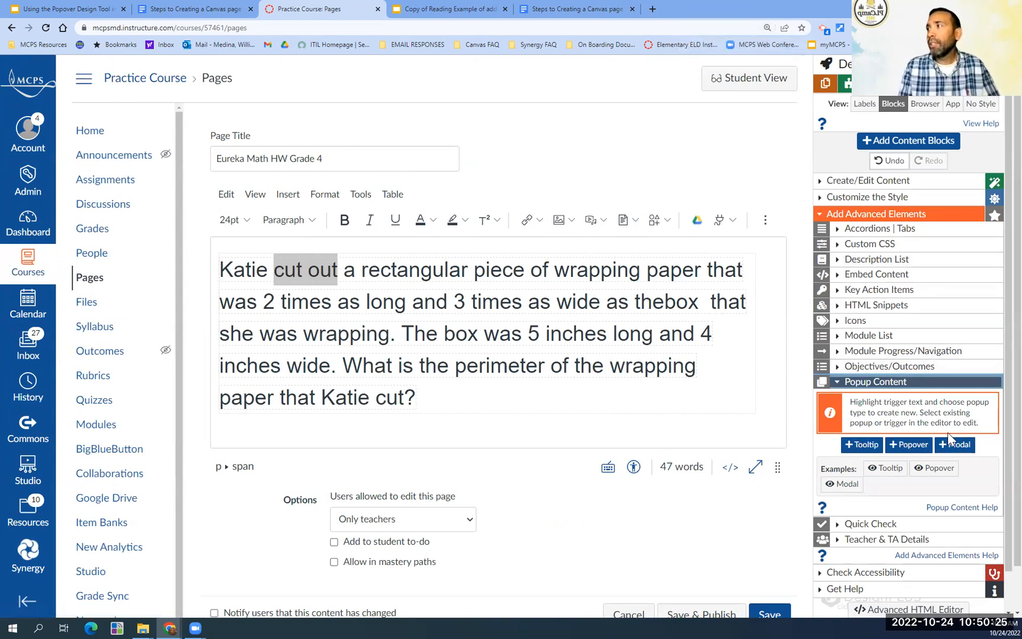
right_click(904, 453)
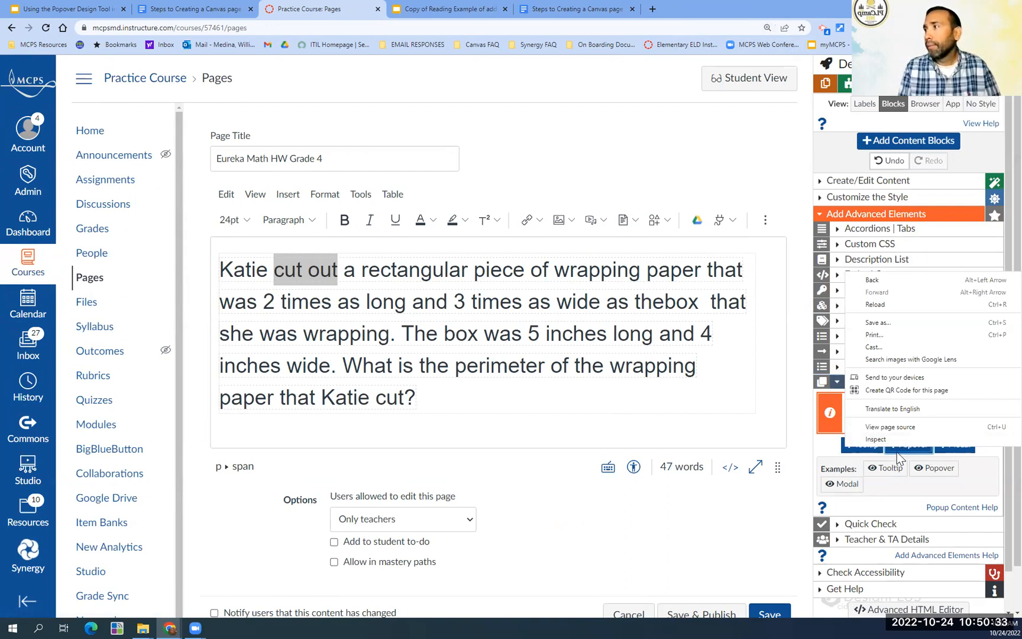
right_click(899, 447)
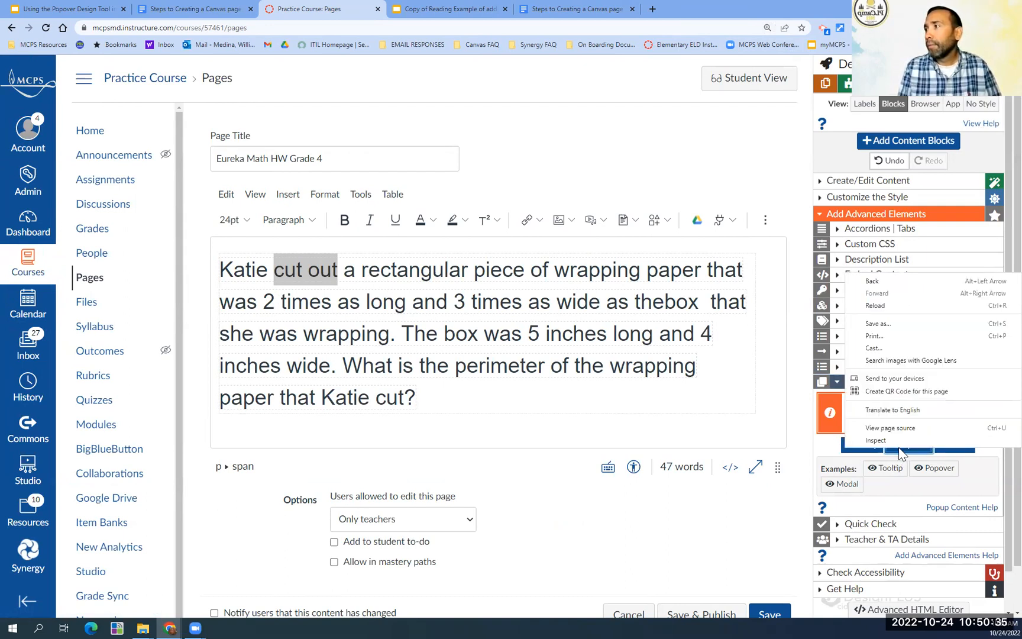
left_click(900, 448)
left_click(899, 448)
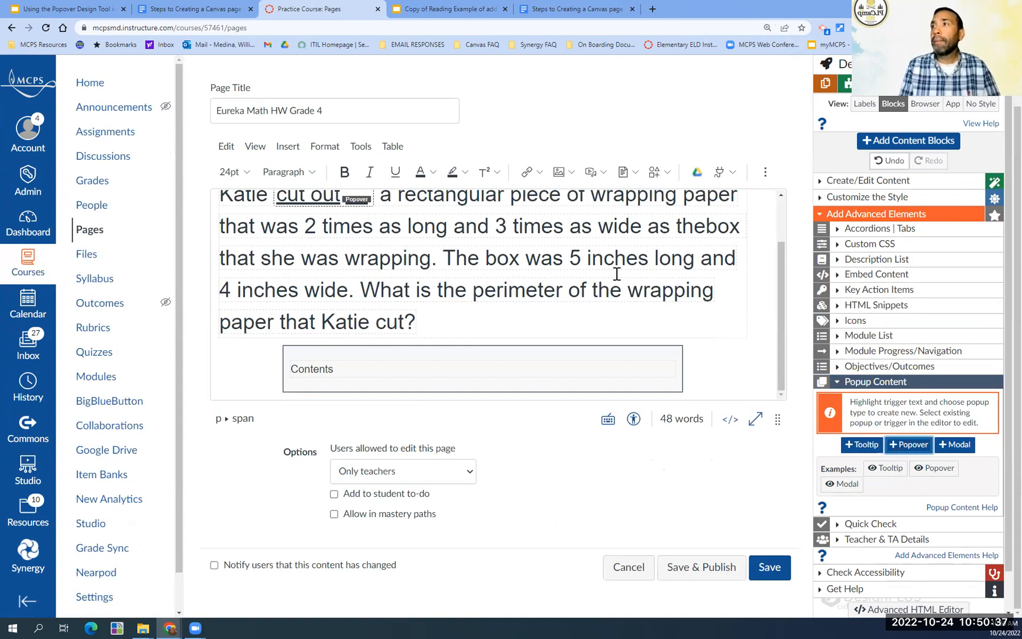
- Replace the placeholder text in the popover's content box below the word problem with "cut out"
scroll(616, 273, "up", 1)
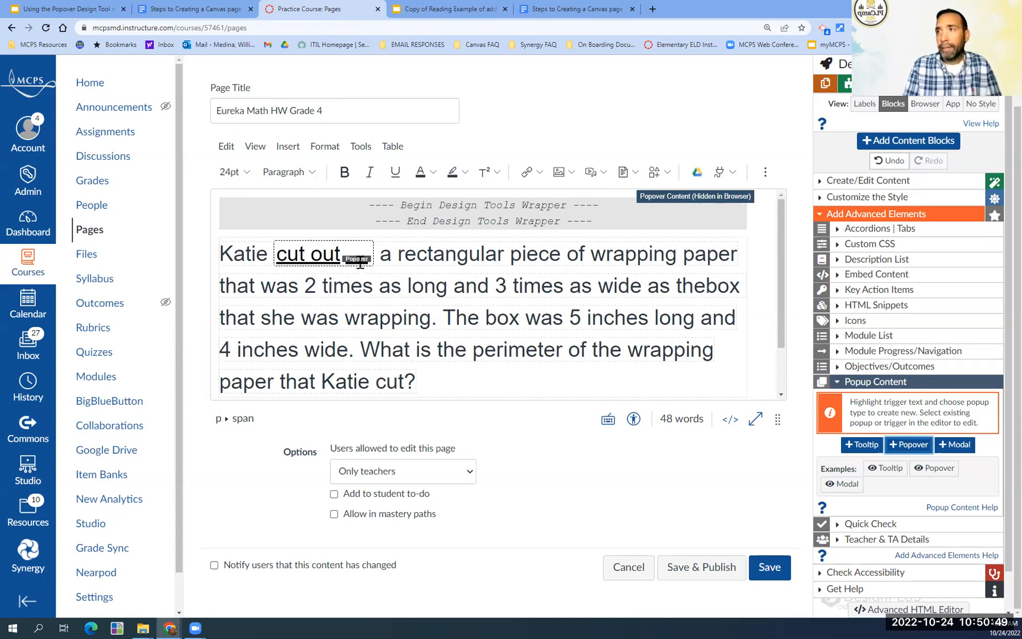
scroll(484, 340, "down", 1)
scroll(484, 340, "down", 2)
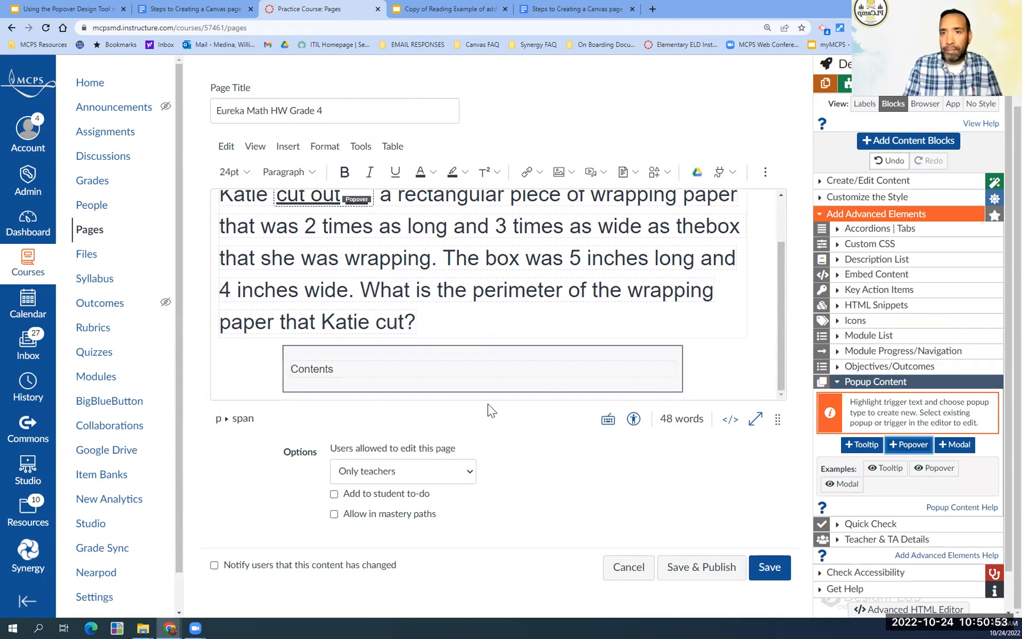
left_click(334, 368)
key("BackSpace")
key("BackSpace")
key("BackSpace")
key("BackSpace")
key("BackSpace")
key("BackSpace")
key("BackSpace")
key("BackSpace")
type("cut out")
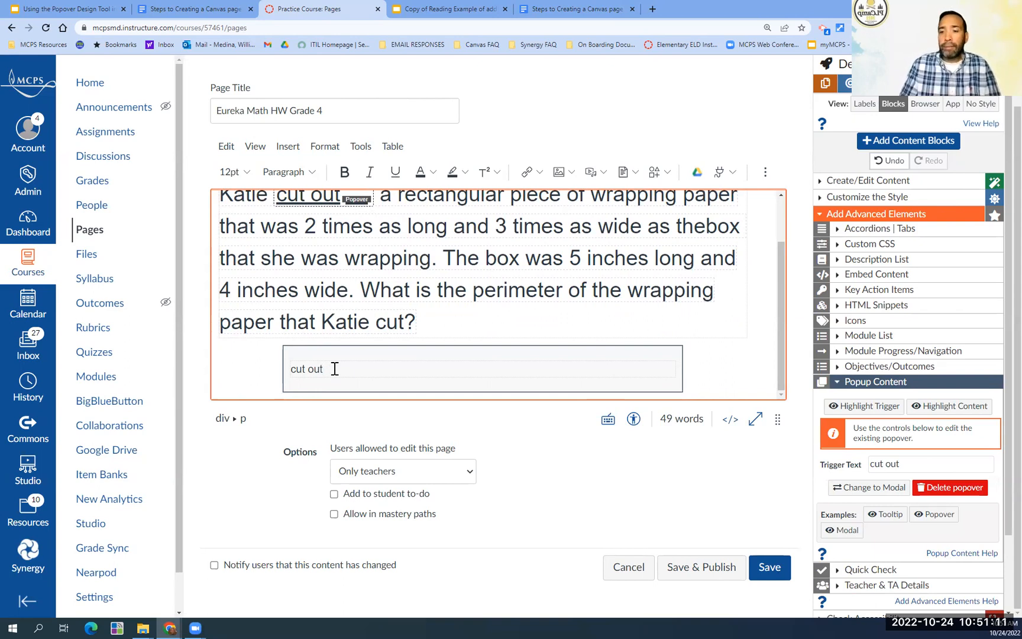
type("/")
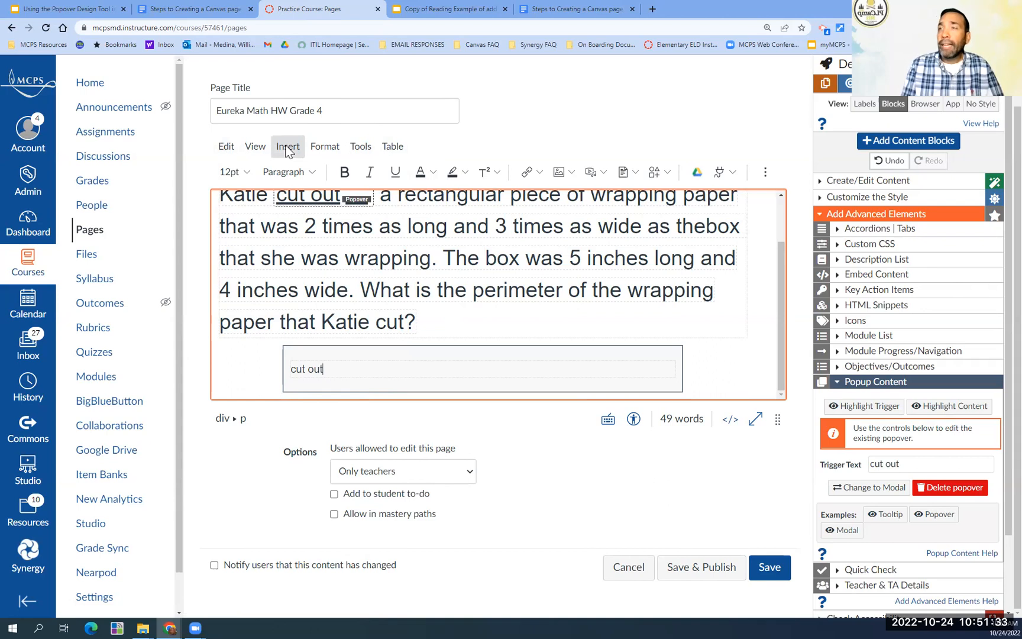
- Upload the "cutting paper" image from Downloads and embed it in the popover content after the "cut out" text
left_click(572, 172)
left_click(572, 197)
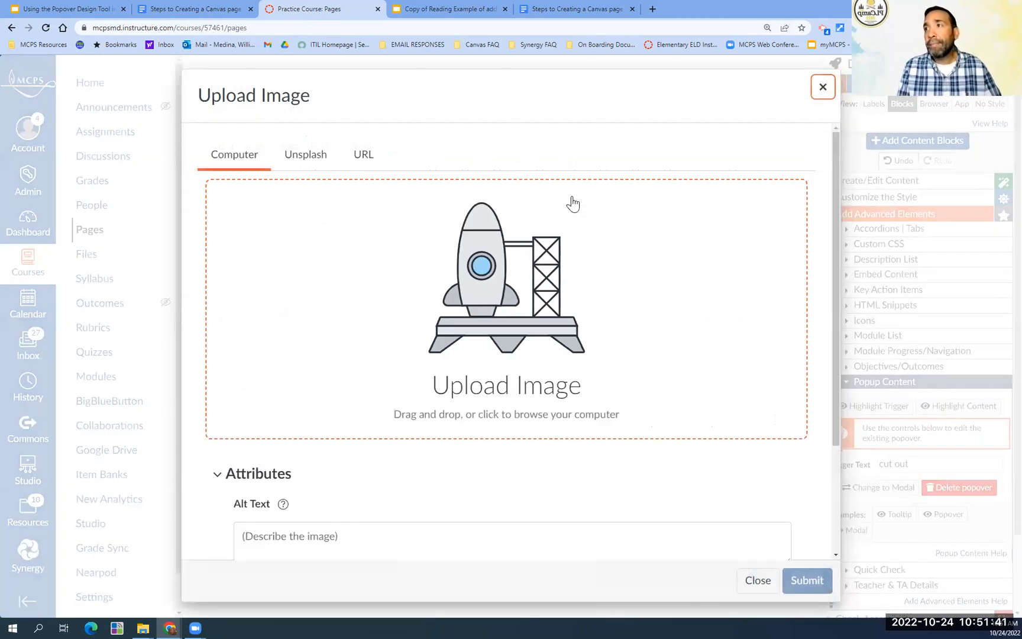
left_click(469, 390)
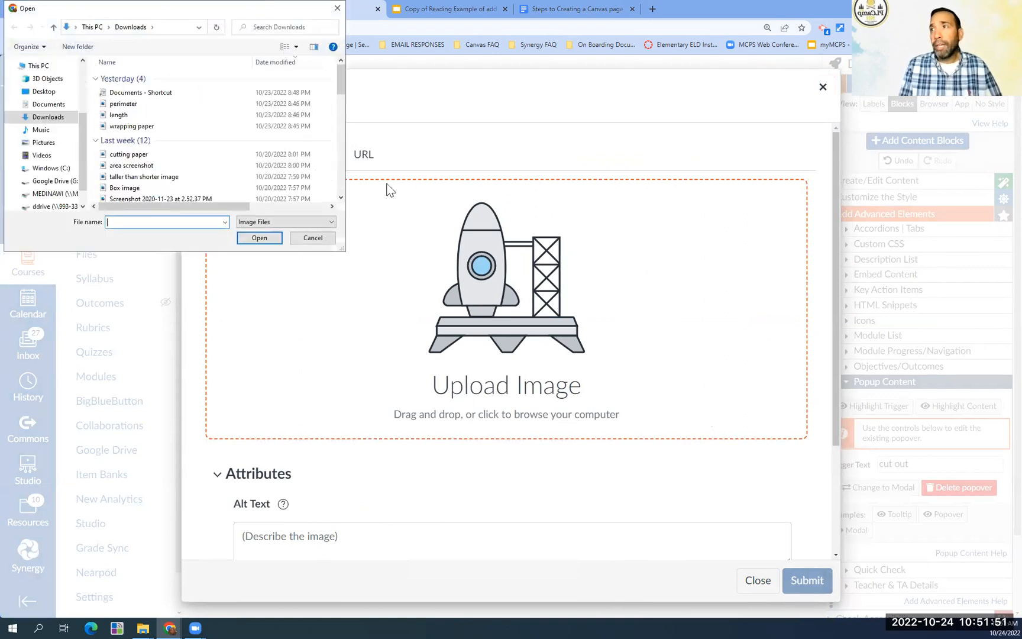
left_click(140, 155)
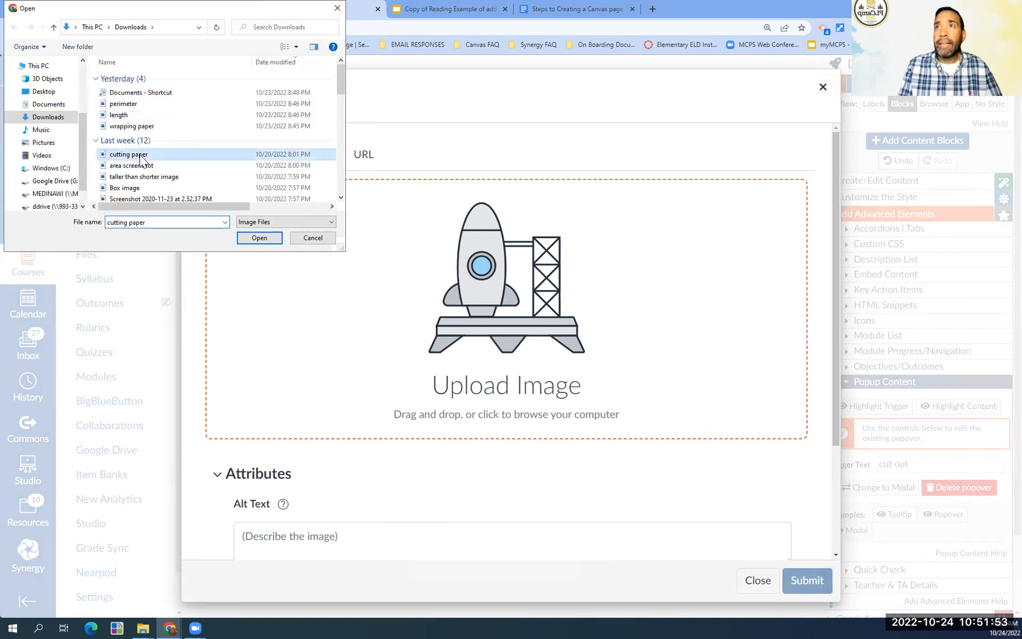
left_click(259, 237)
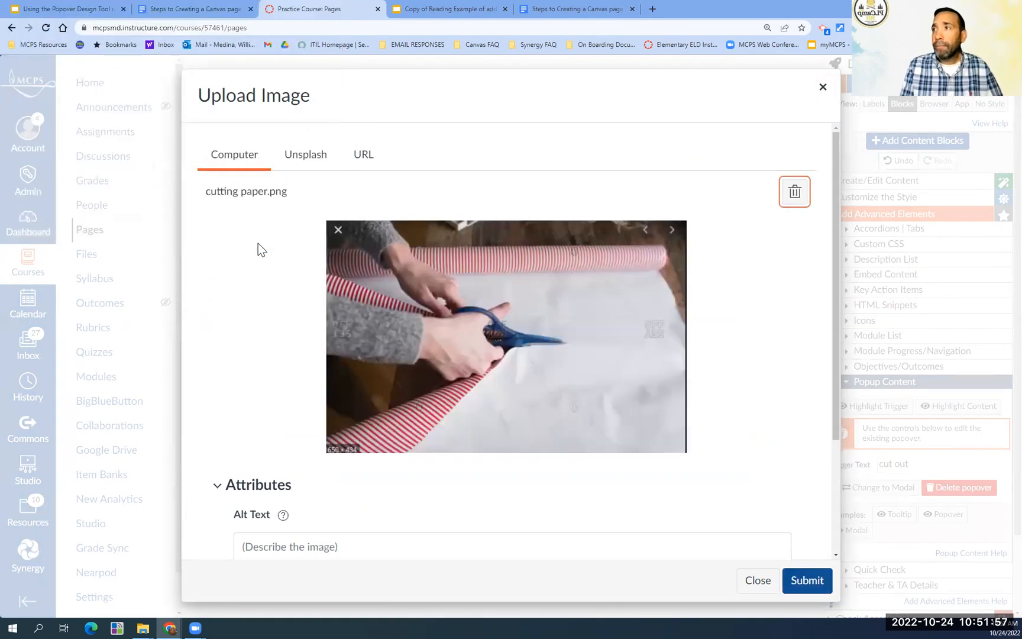
scroll(800, 411, "down", 2)
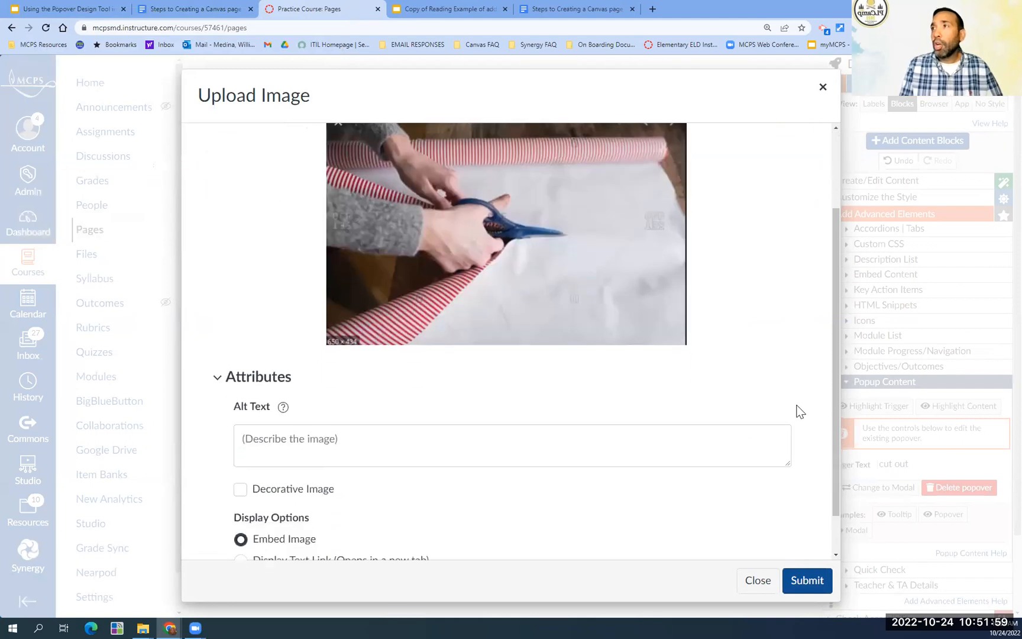
scroll(800, 411, "up", 1)
scroll(799, 411, "down", 2)
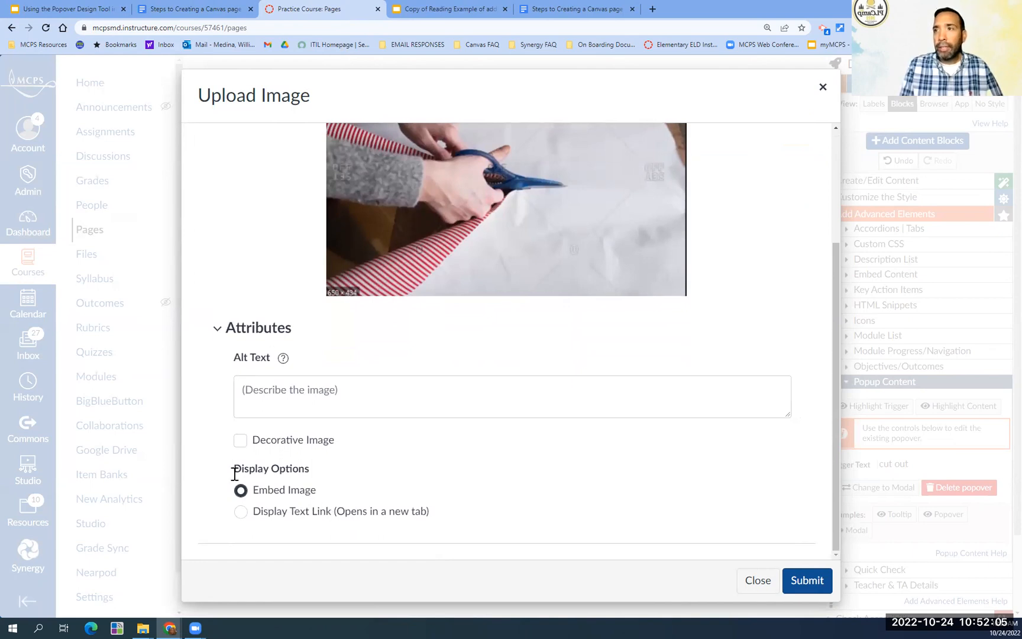
left_click(808, 581)
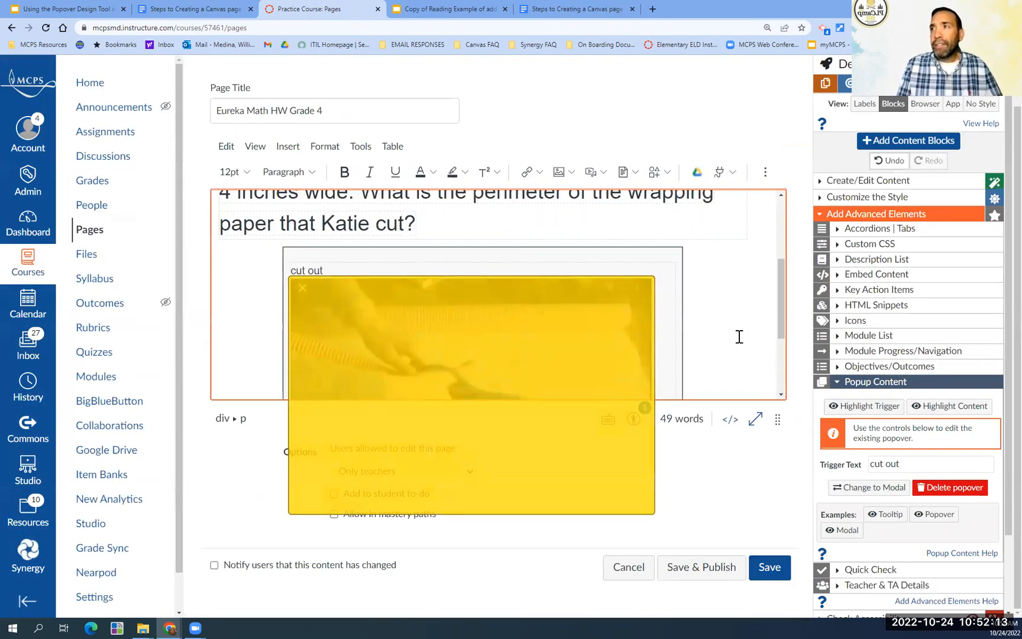
- Save the homework page and open the "cut out" popover in the word problem to check its picture, then close it
scroll(740, 337, "up", 2)
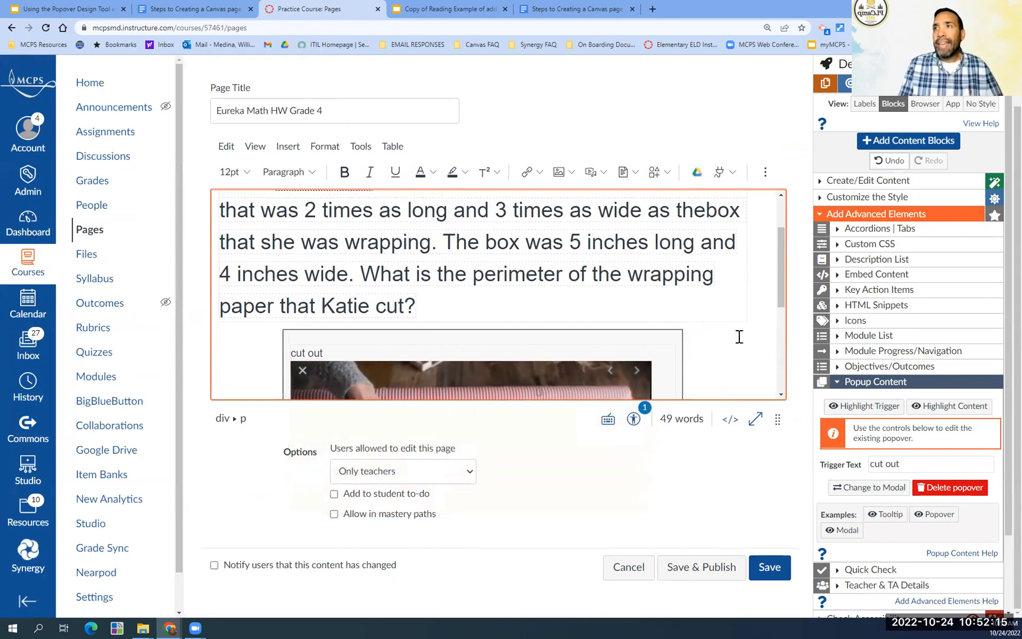
scroll(739, 336, "up", 2)
scroll(739, 336, "down", 3)
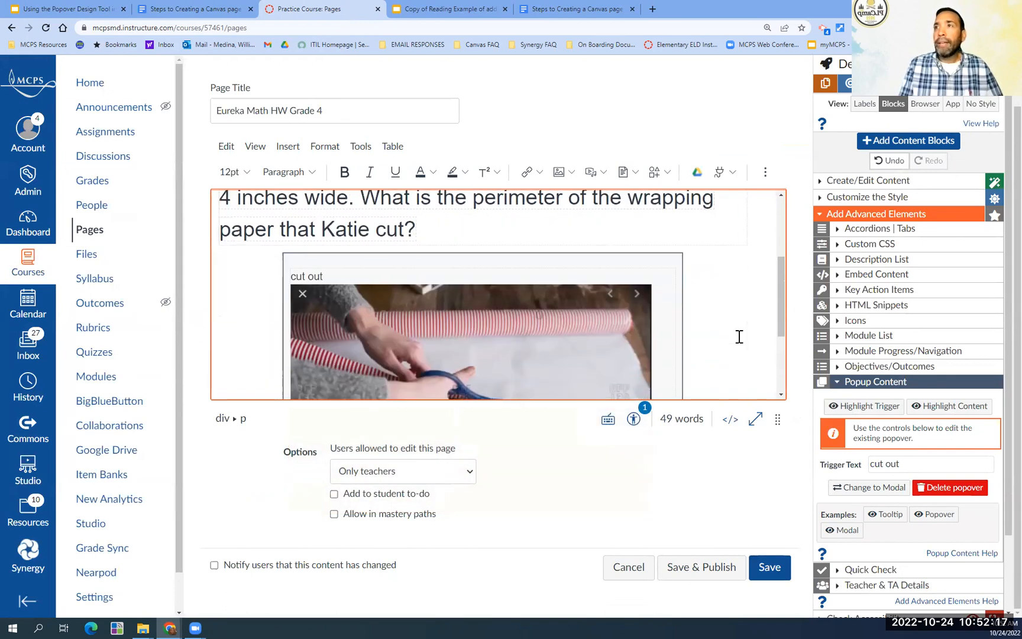
scroll(739, 336, "down", 2)
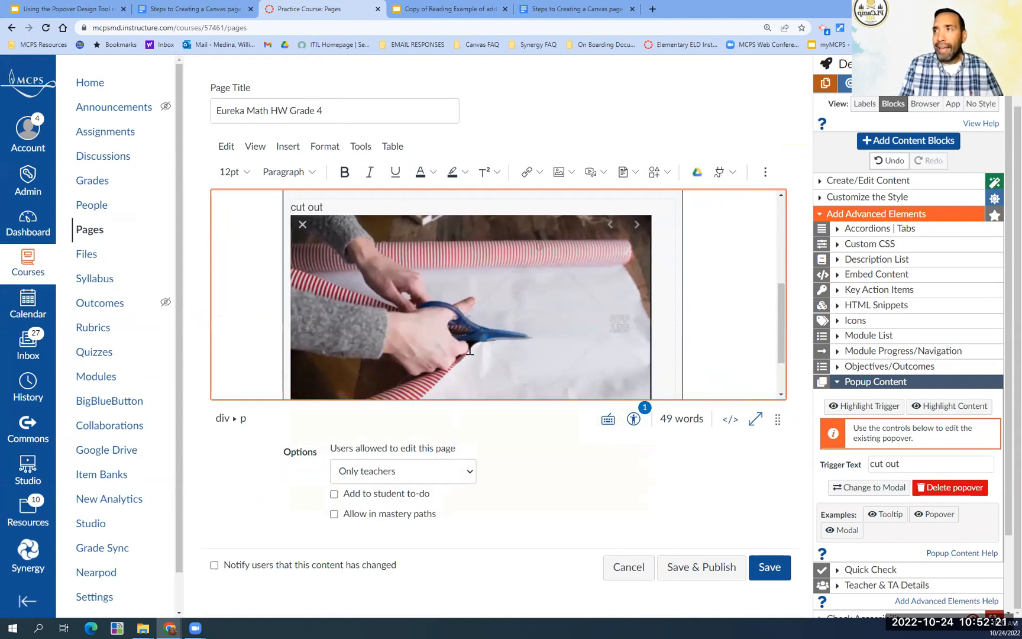
left_click(763, 569)
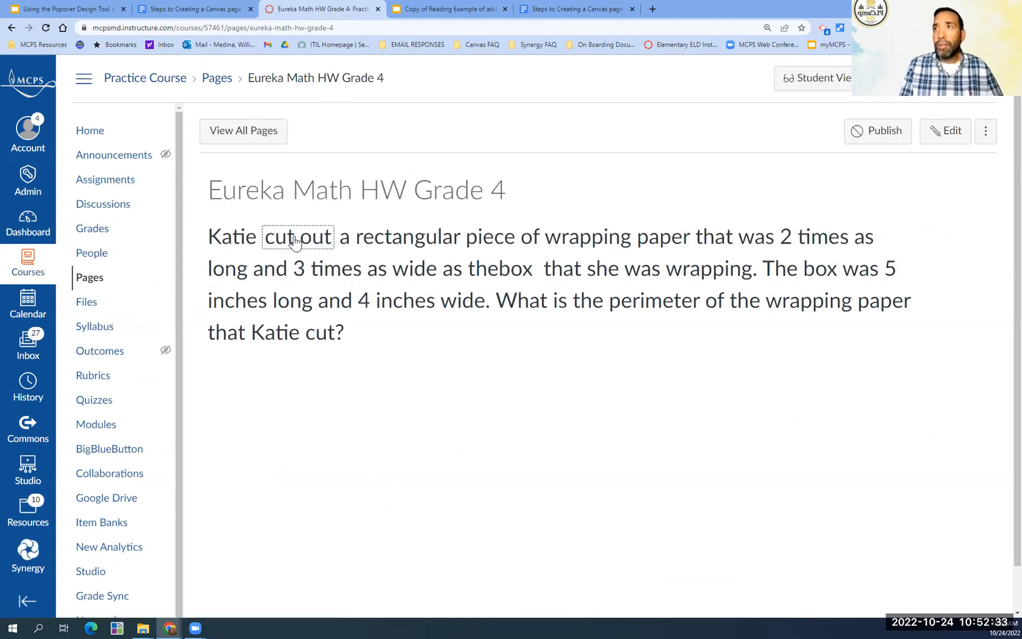
left_click(296, 240)
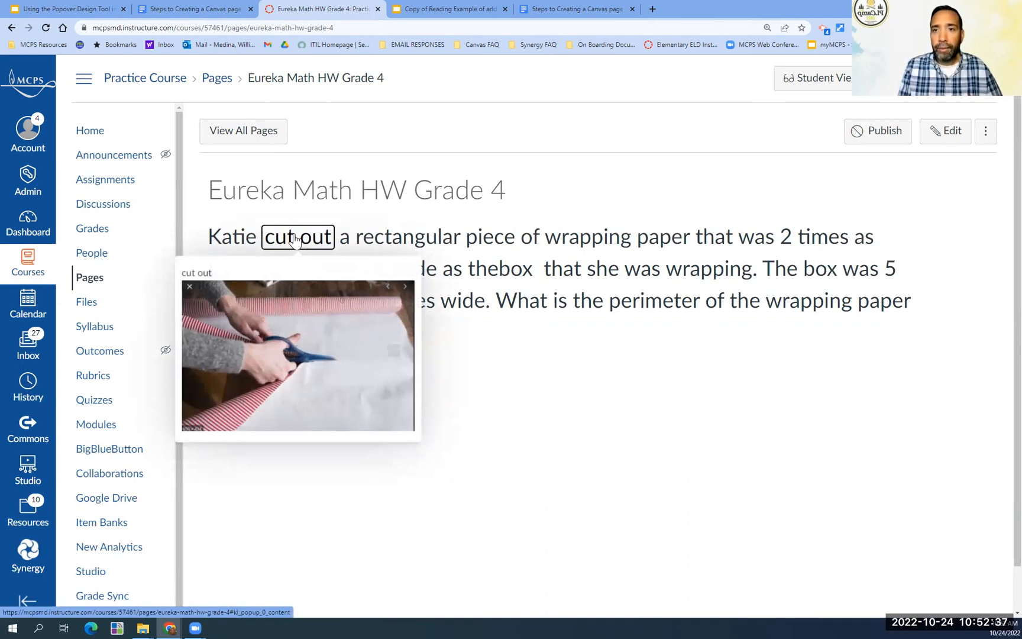
left_click(448, 383)
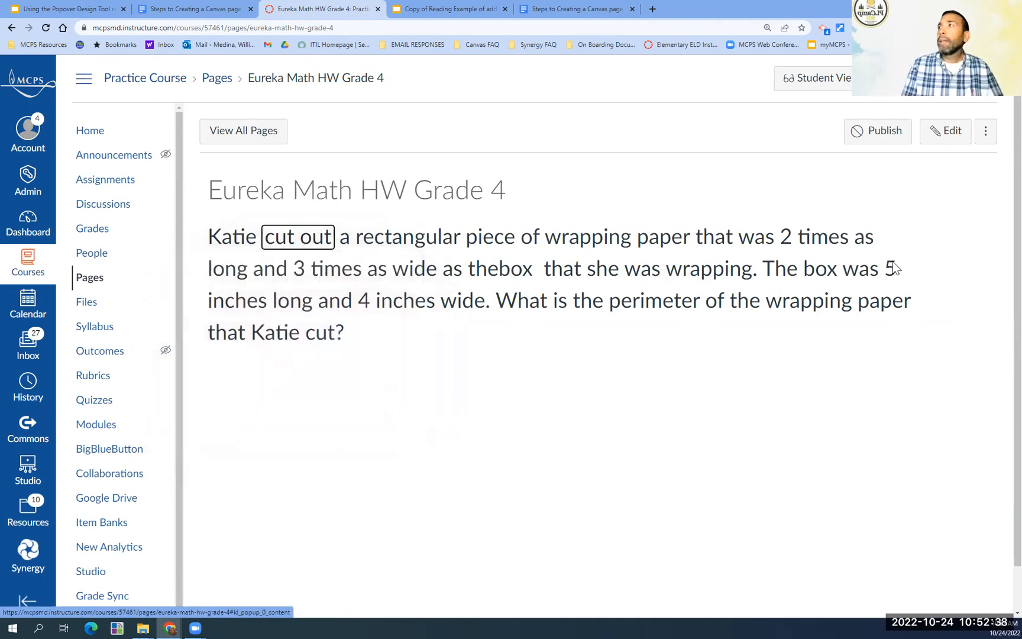
- Reopen the page for editing and make "rectangular" in the first sentence a popover trigger using the Popup Content advanced element
left_click(946, 134)
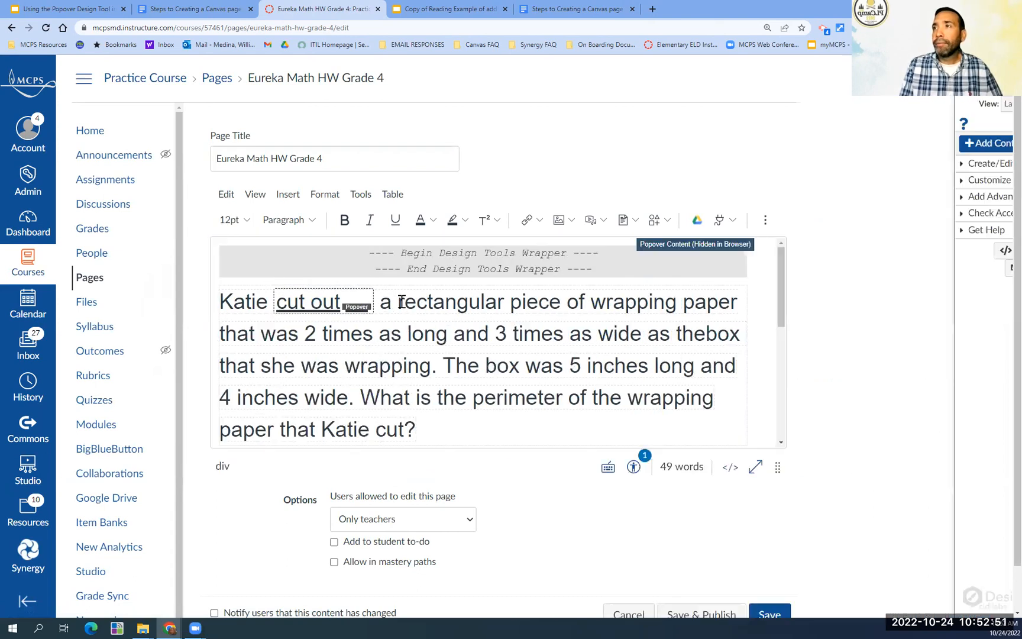
left_click_drag(398, 303, 507, 303)
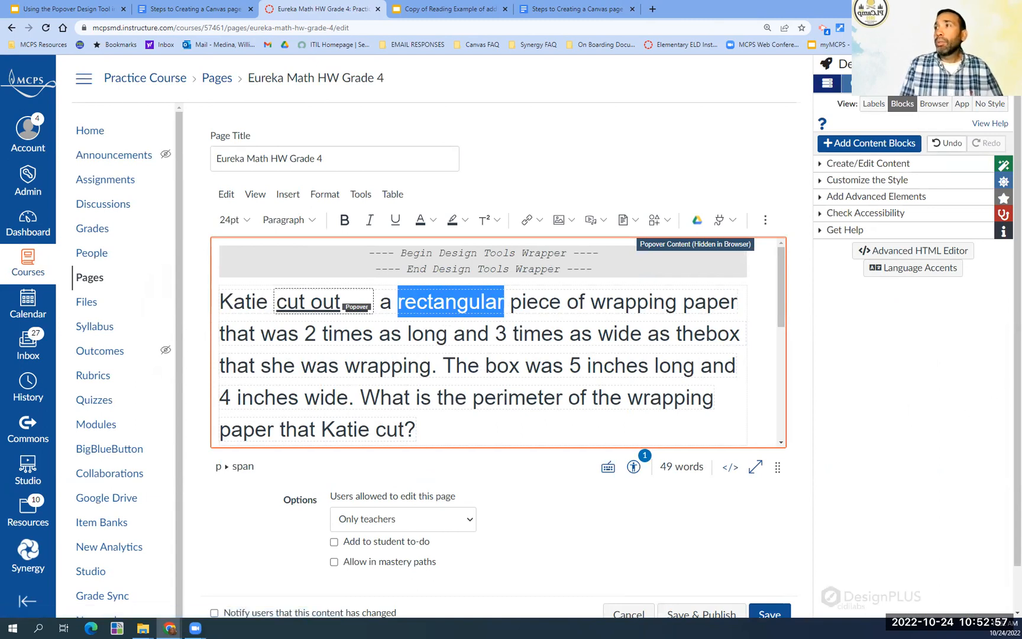
left_click(820, 201)
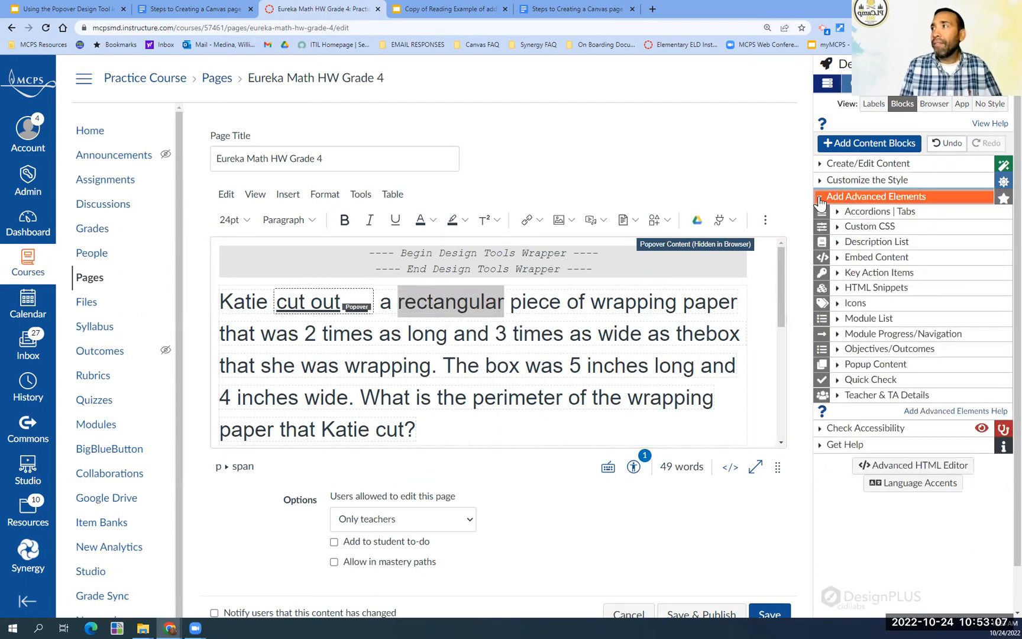
left_click(839, 367)
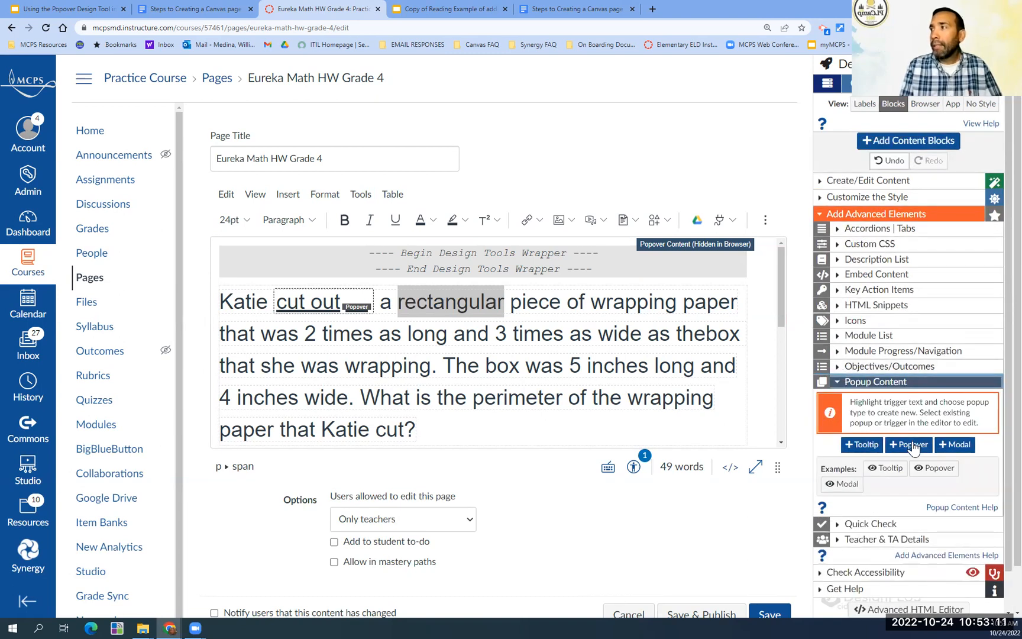
left_click(911, 445)
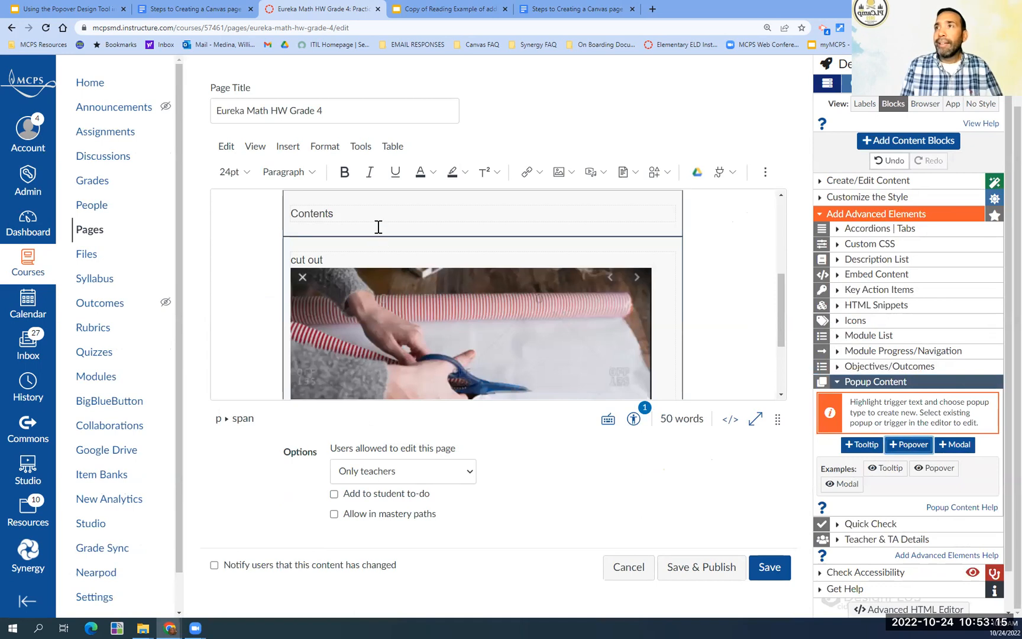
- Replace the placeholder text in the new popover's content box below the word problem with "Rectangular"
scroll(378, 226, "up", 3)
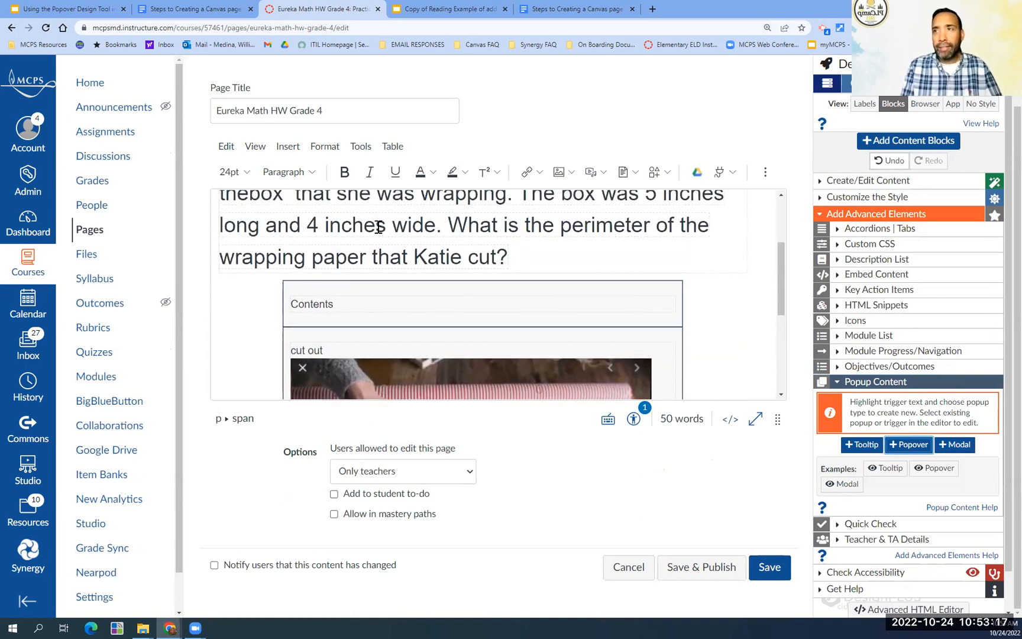
left_click(349, 309)
key("BackSpace")
key("BackSpace")
key("BackSpace")
key("BackSpace")
key("BackSpace")
key("BackSpace")
key("BackSpace")
key("BackSpace")
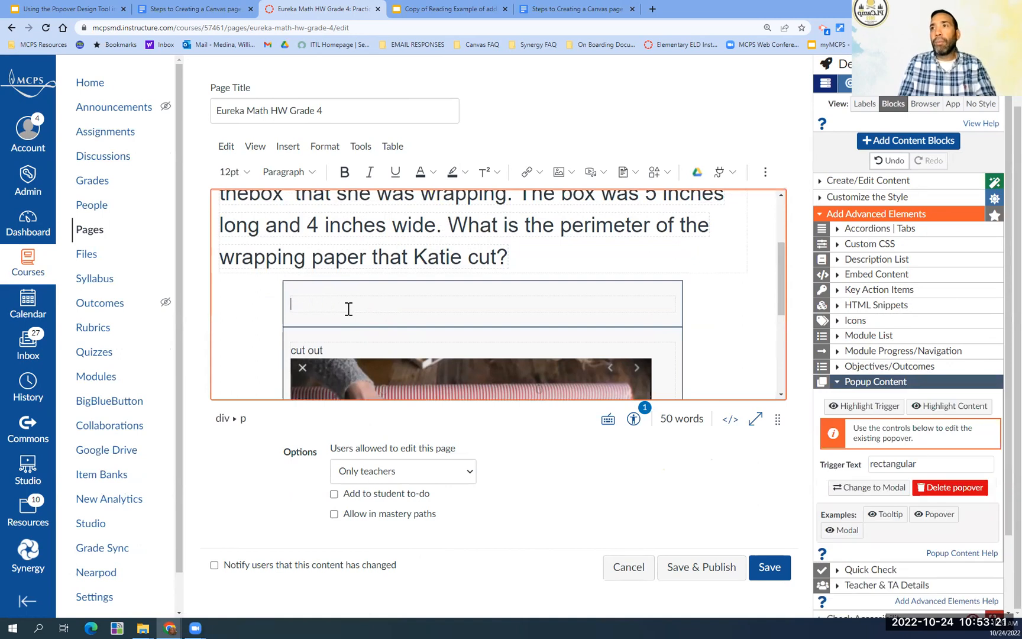
type("Rectangular")
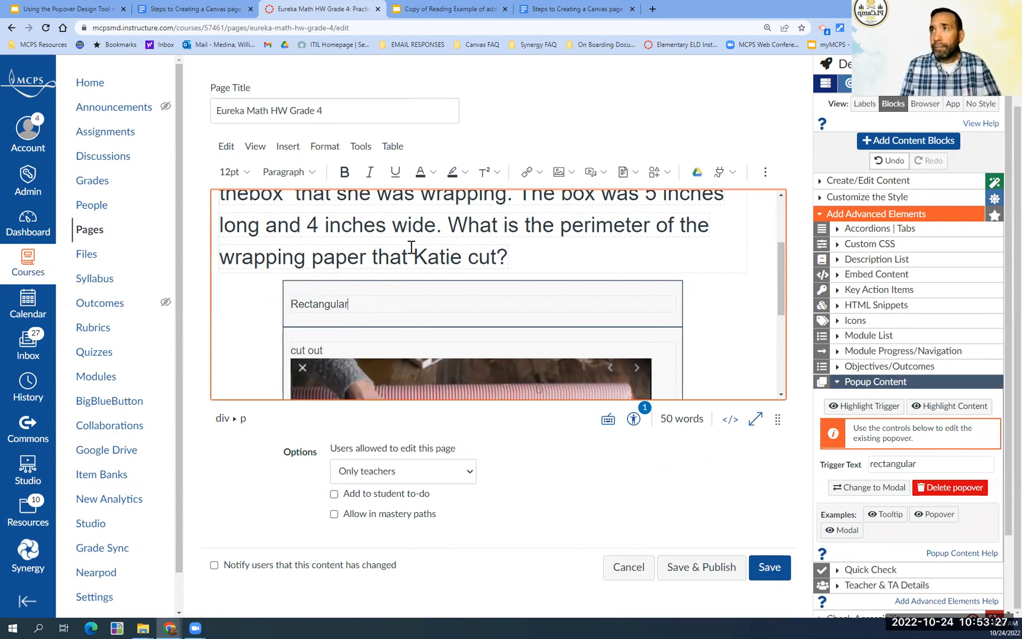
- Upload the "rectangle" image from Downloads and embed it in the popover content after the "Rectangular" text
left_click(288, 148)
mouse_move(364, 204)
left_click(406, 199)
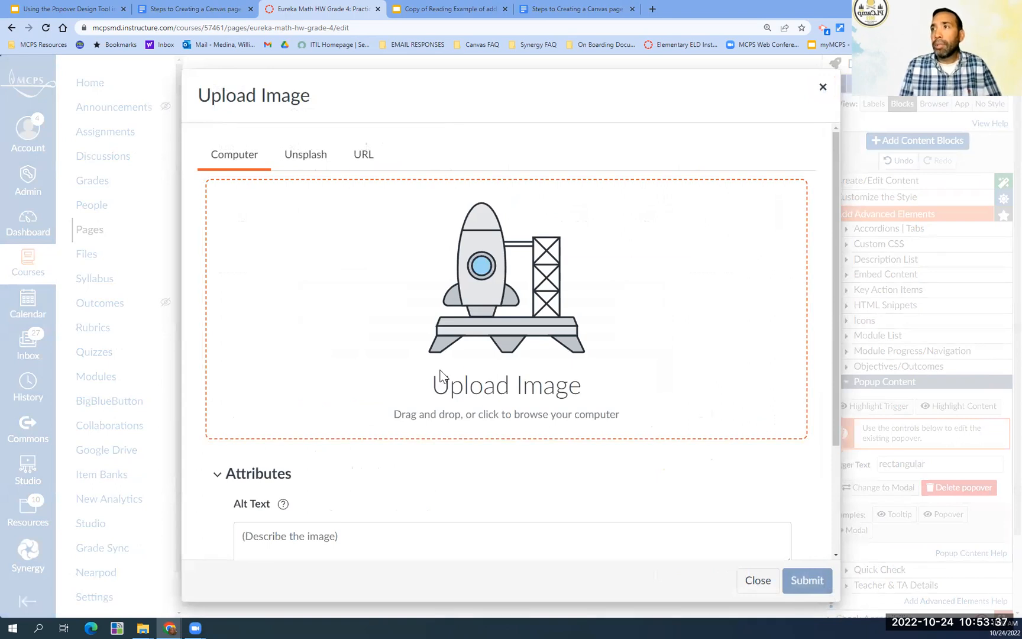
left_click(441, 375)
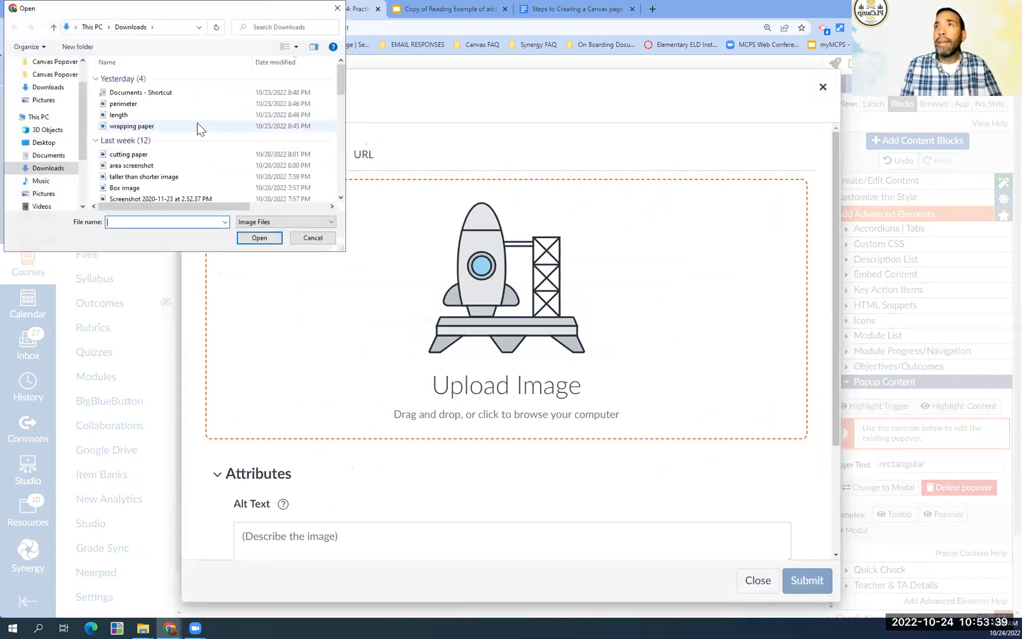
scroll(183, 141, "down", 2)
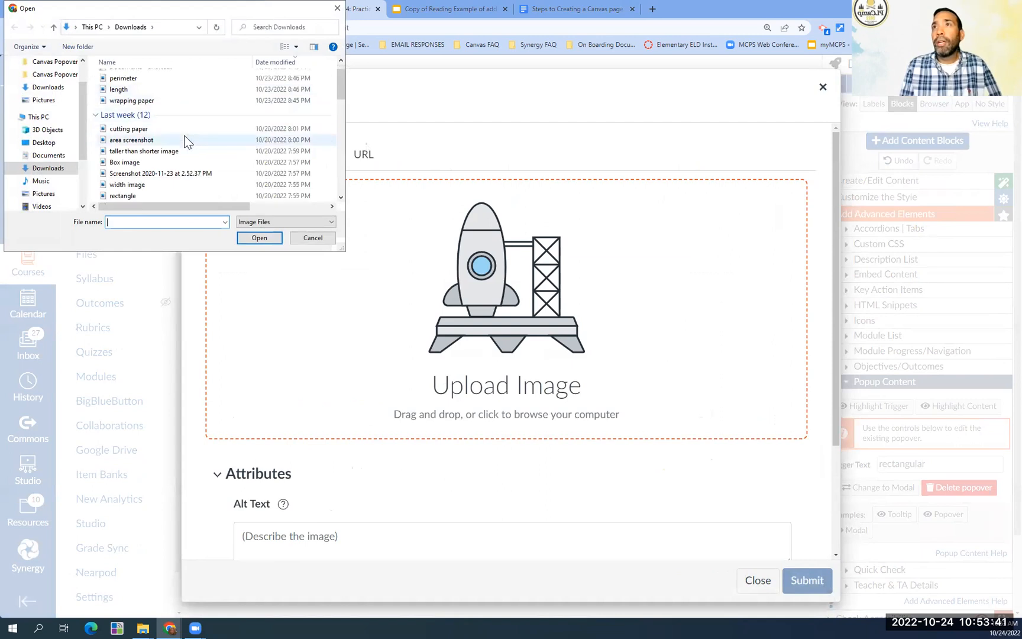
left_click(123, 162)
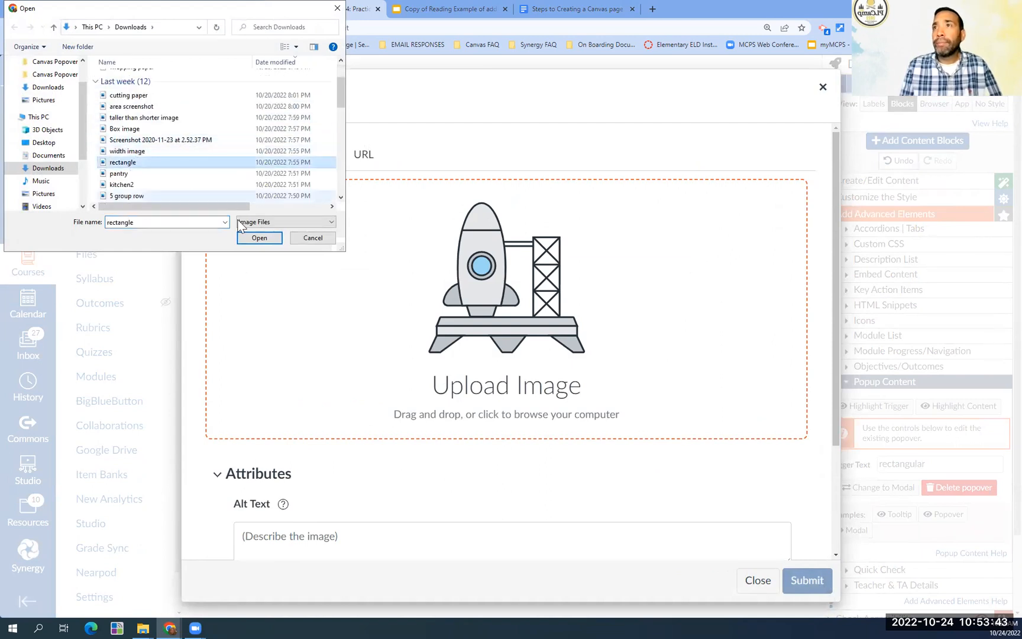
left_click(264, 241)
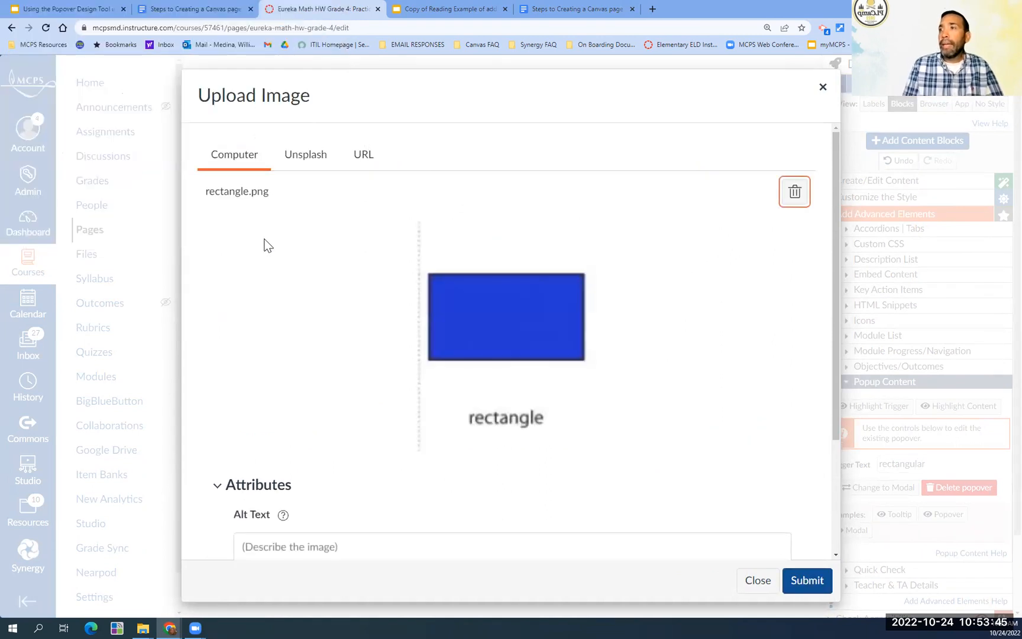
scroll(681, 454, "down", 3)
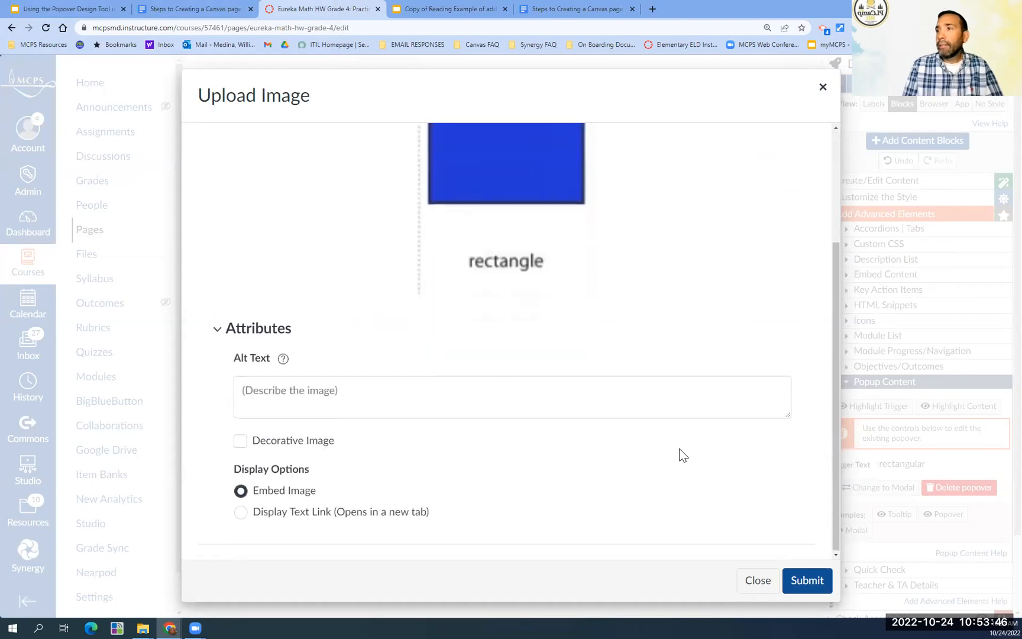
left_click(801, 584)
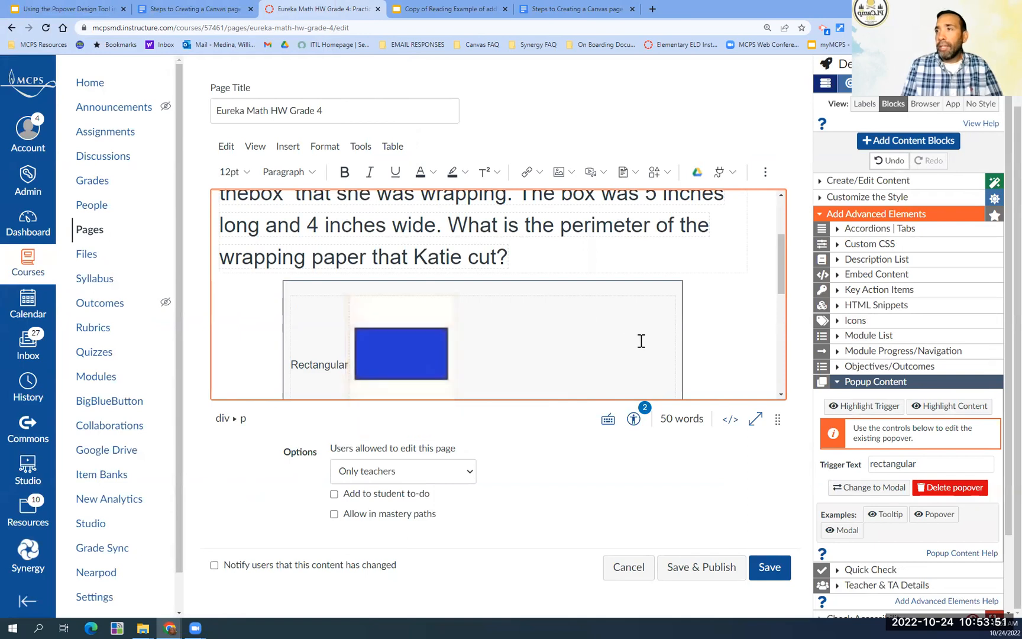
- Save the page and test the "cut out" and "rectangular" popovers in the word problem
scroll(642, 340, "down", 2)
scroll(642, 340, "down", 5)
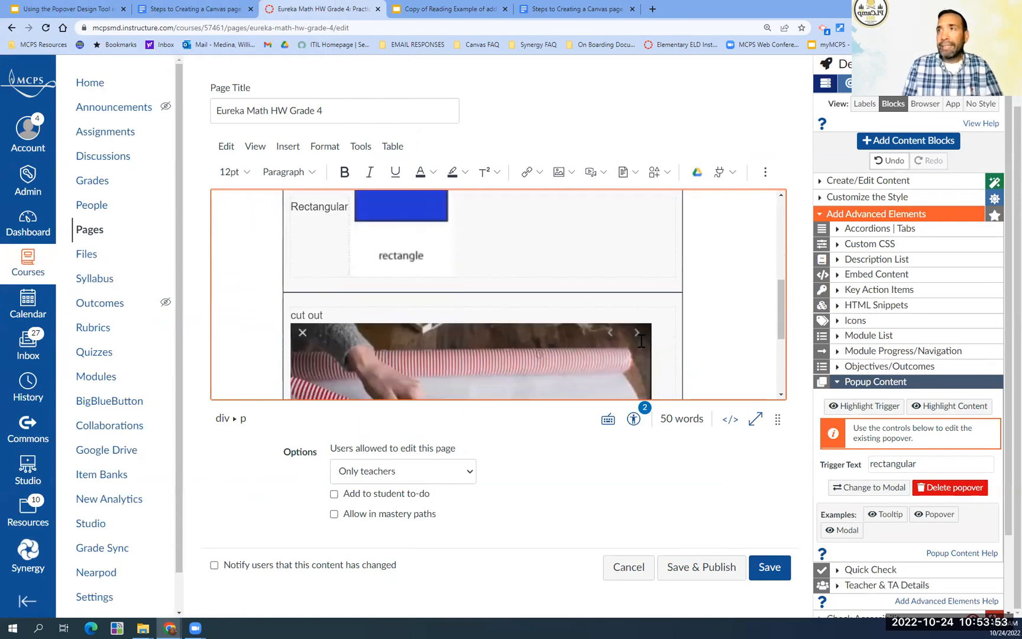
scroll(641, 340, "up", 5)
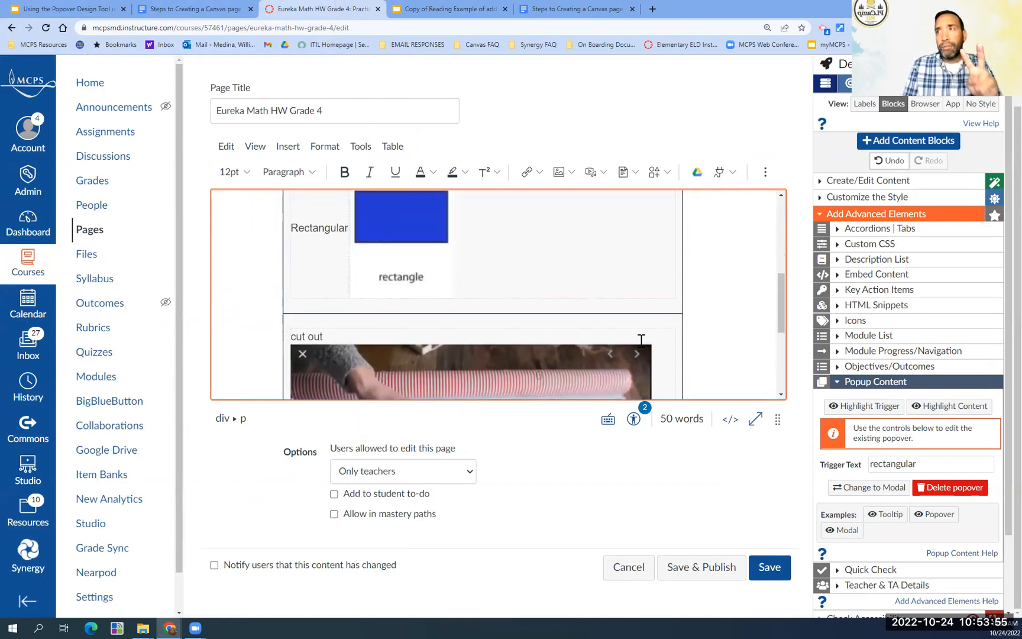
scroll(641, 340, "down", 5)
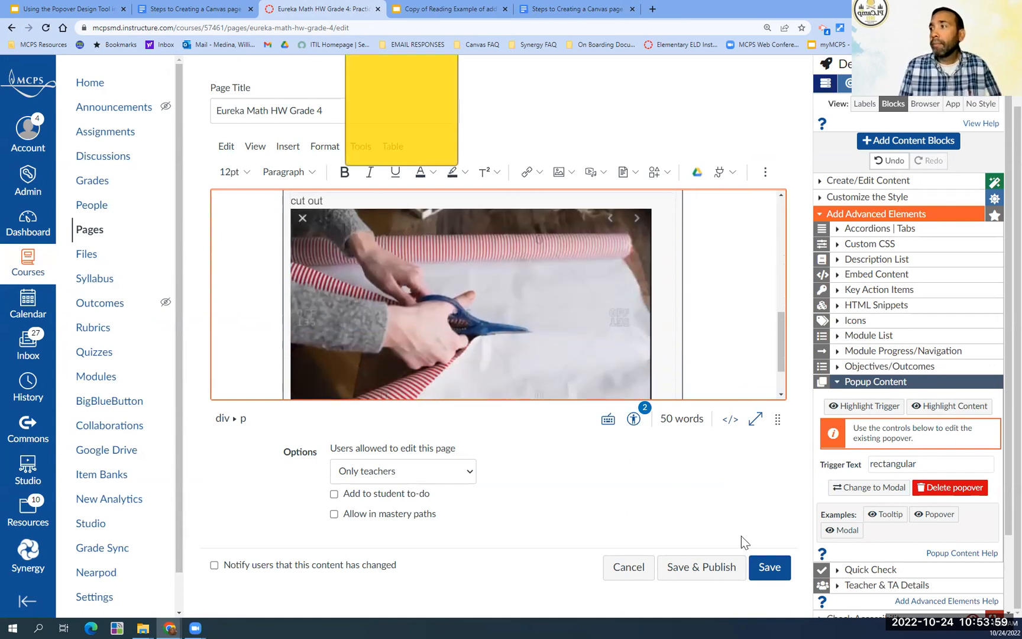
left_click(766, 571)
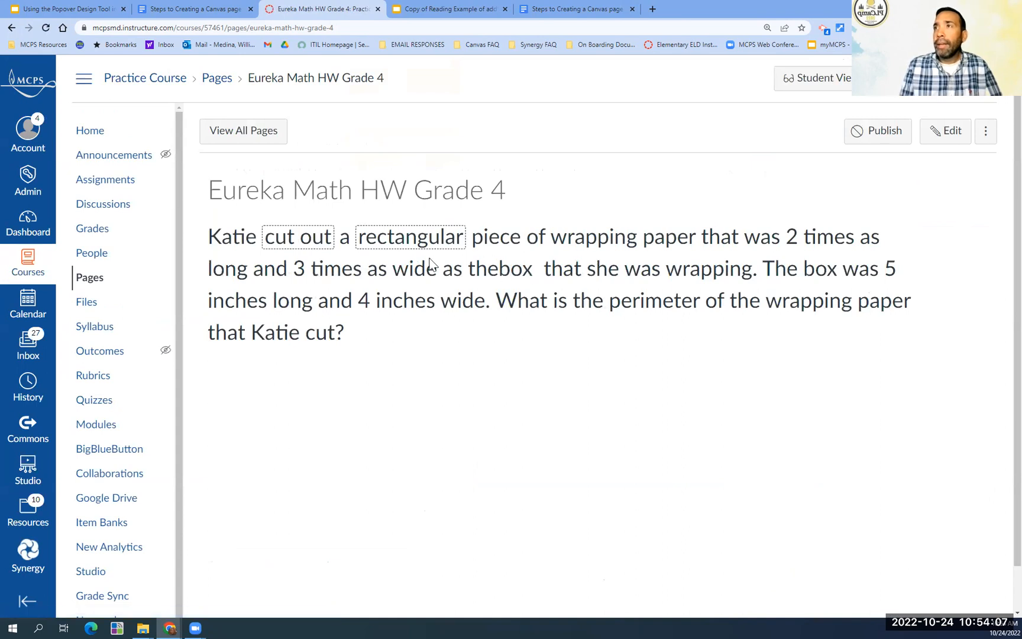
left_click(303, 242)
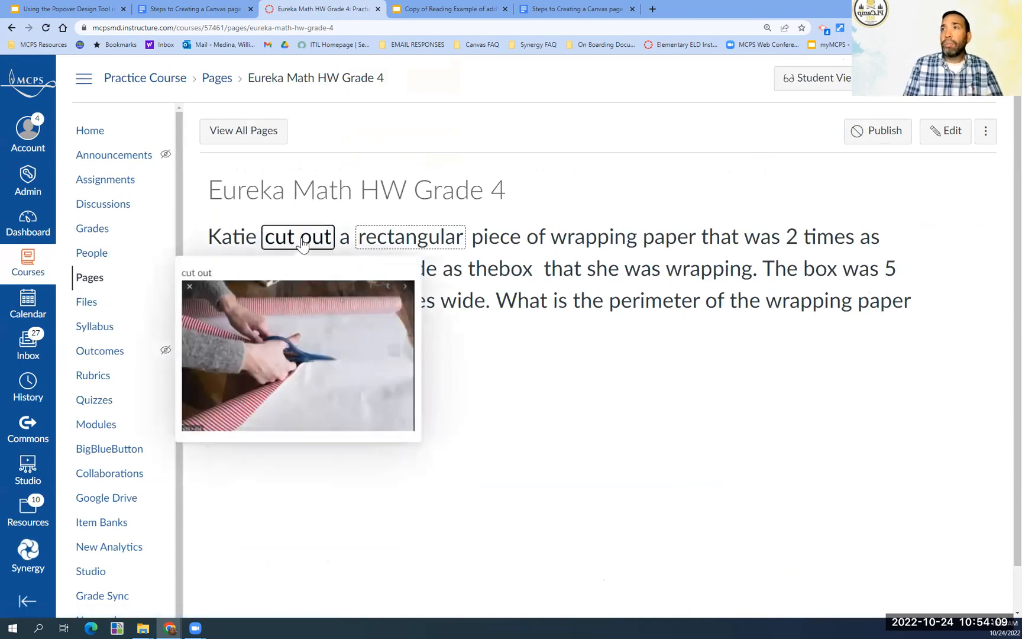
left_click(416, 240)
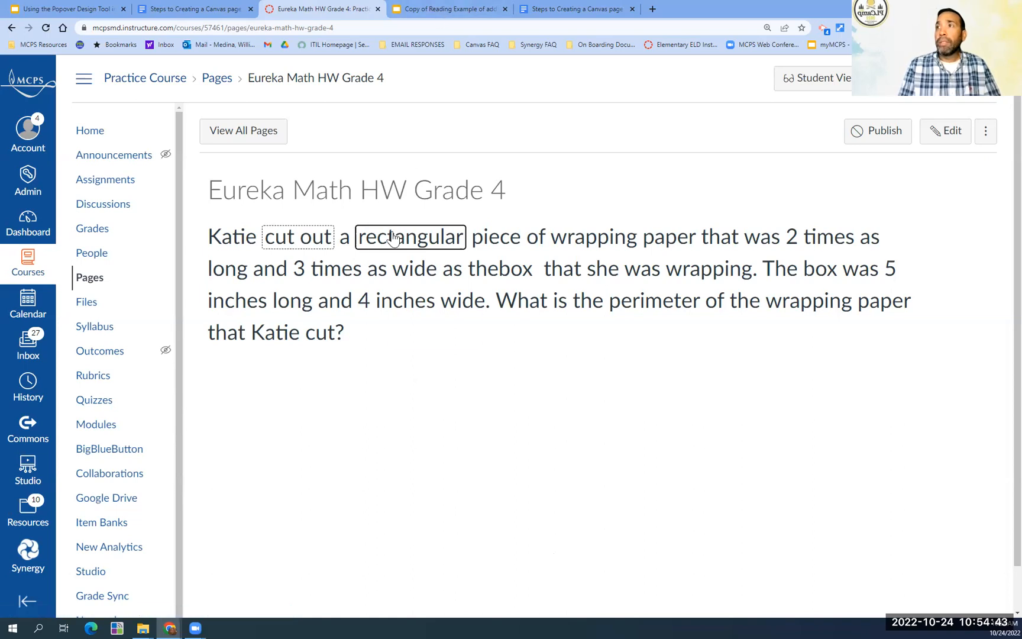
mouse_move(399, 235)
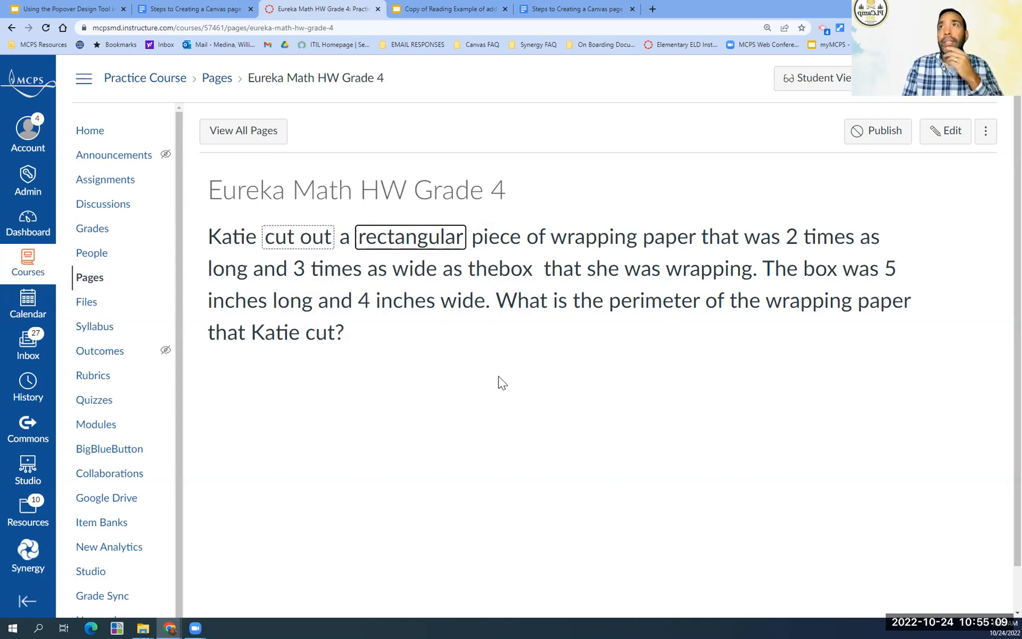
- Switch to the Google Slides presentation on the Popover Design Tool and show slide 7, "Your Turn"
left_click(86, 10)
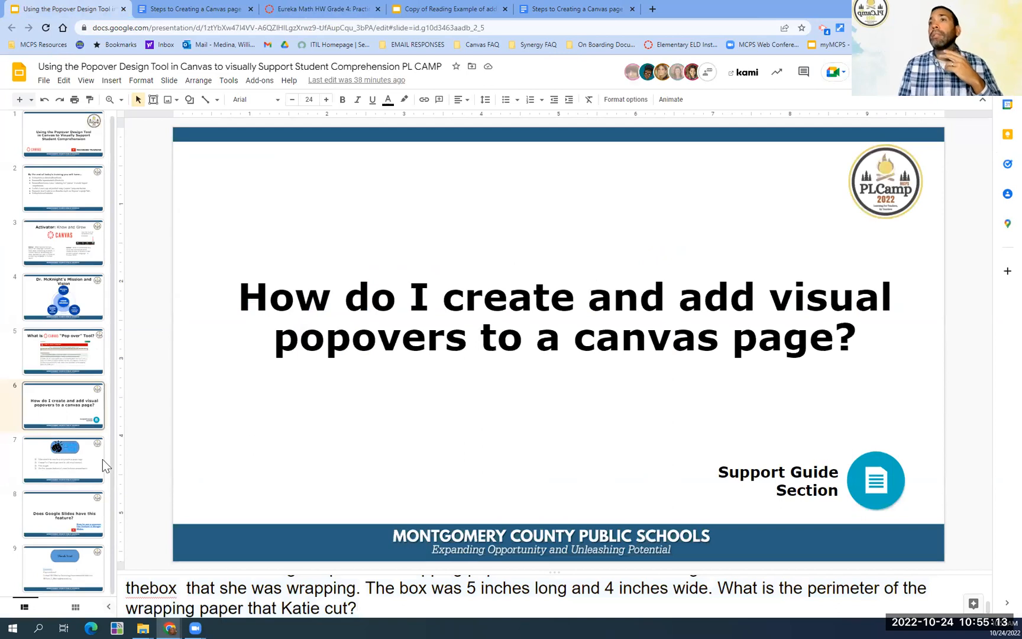
left_click(81, 450)
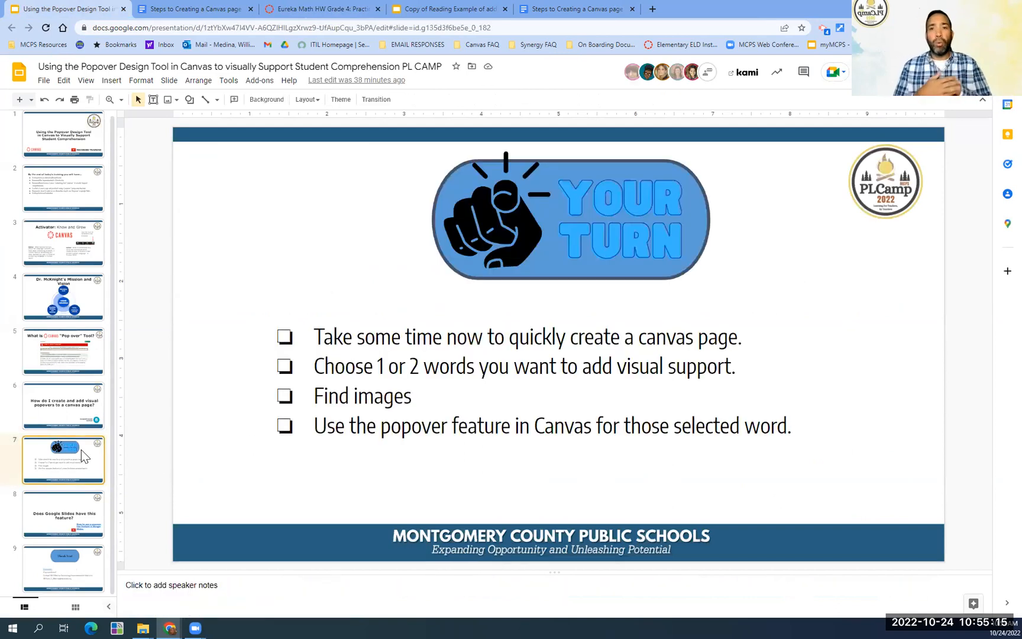